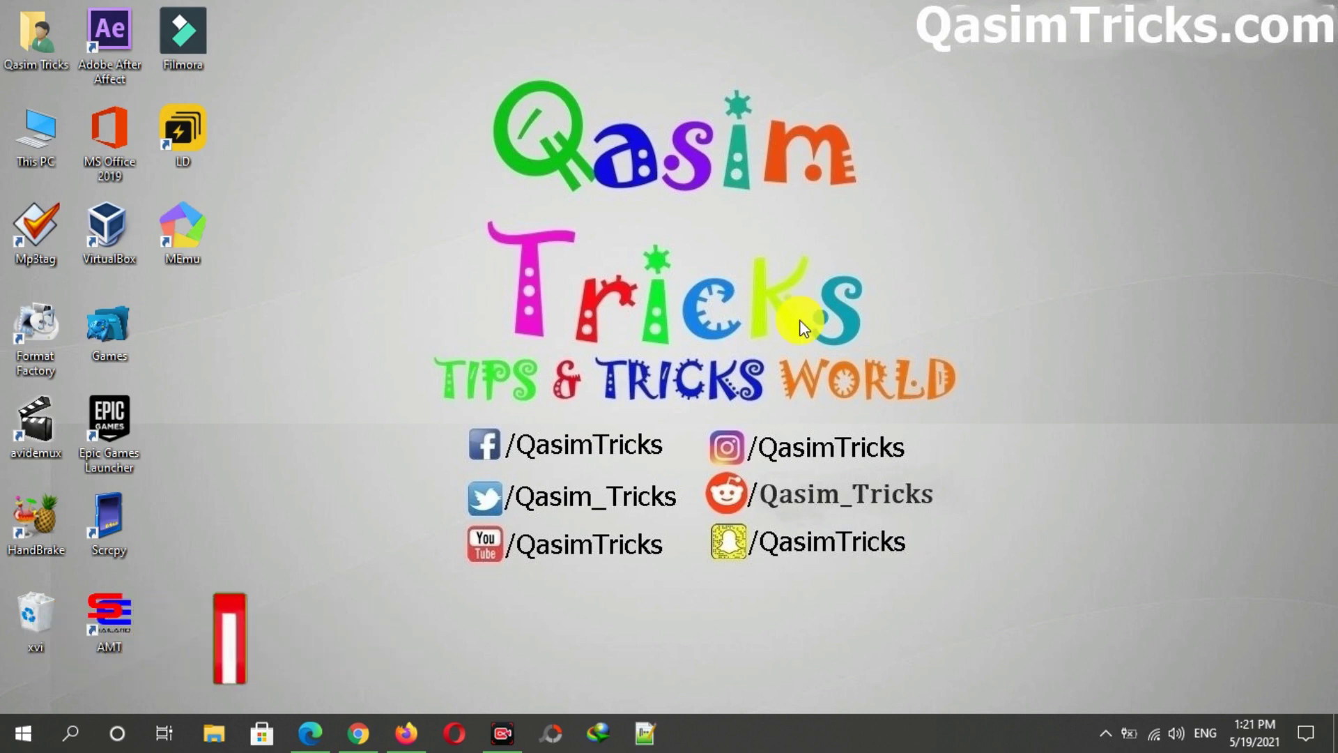
left_click(311, 738)
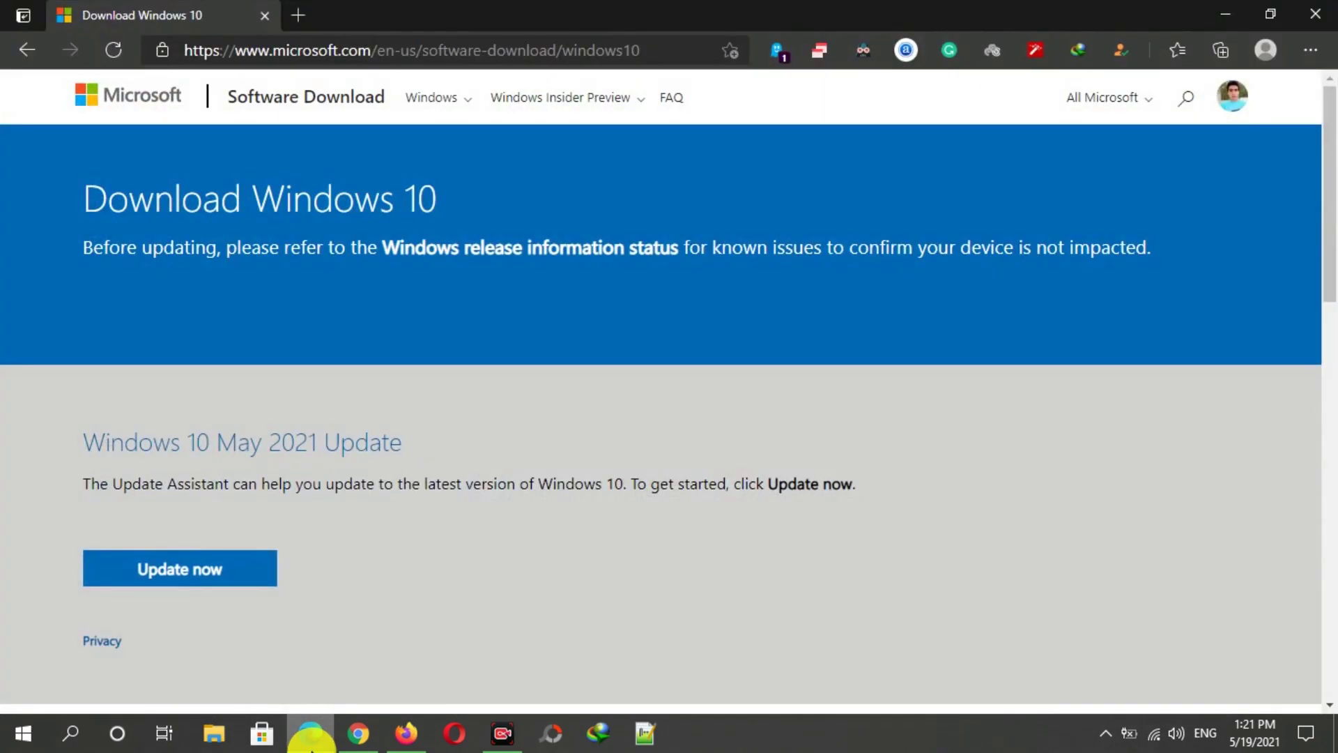
left_click(536, 52)
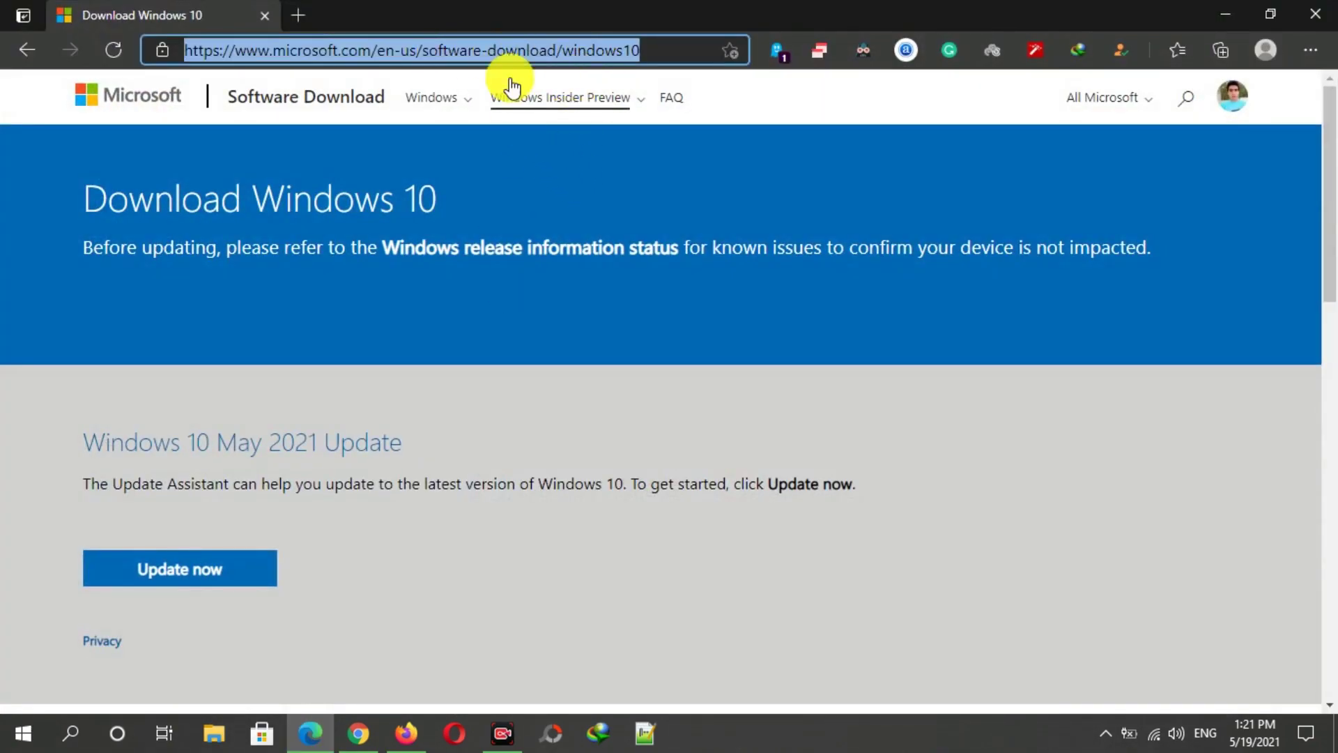
left_click(587, 148)
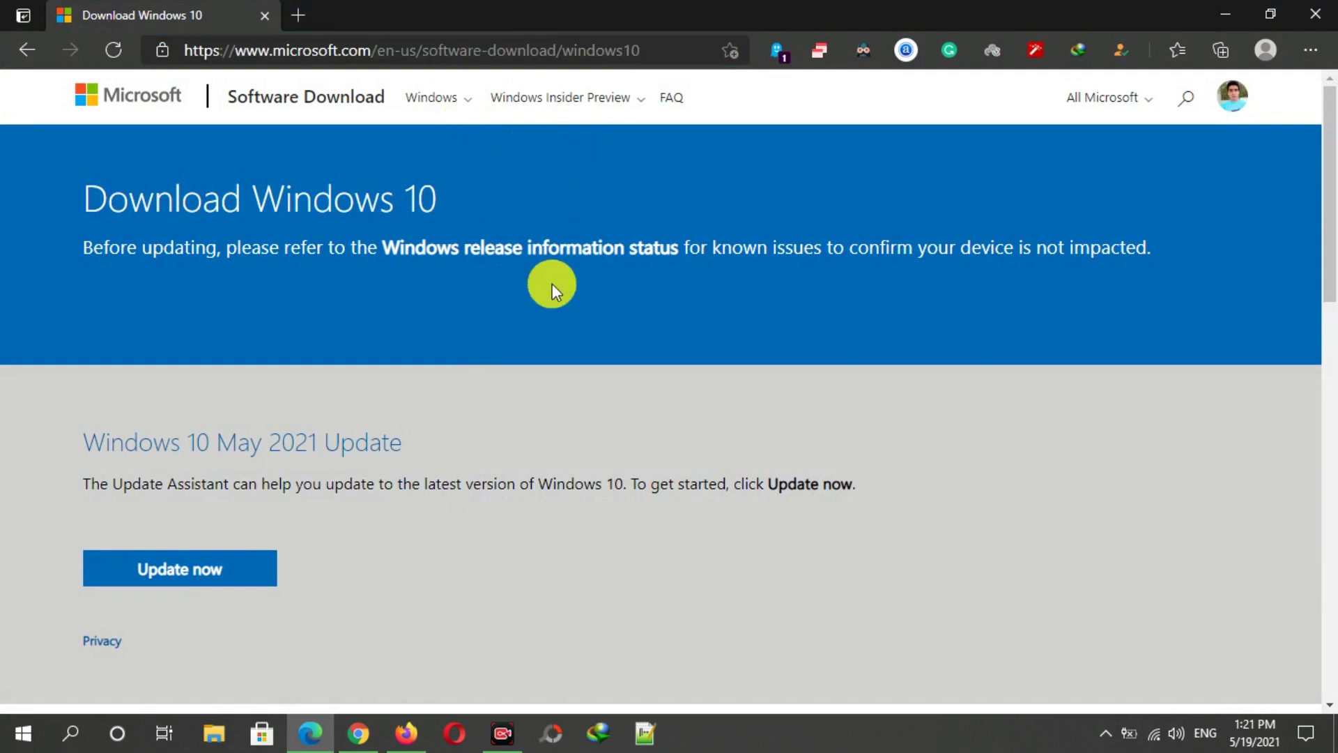
left_click_drag(90, 441, 379, 440)
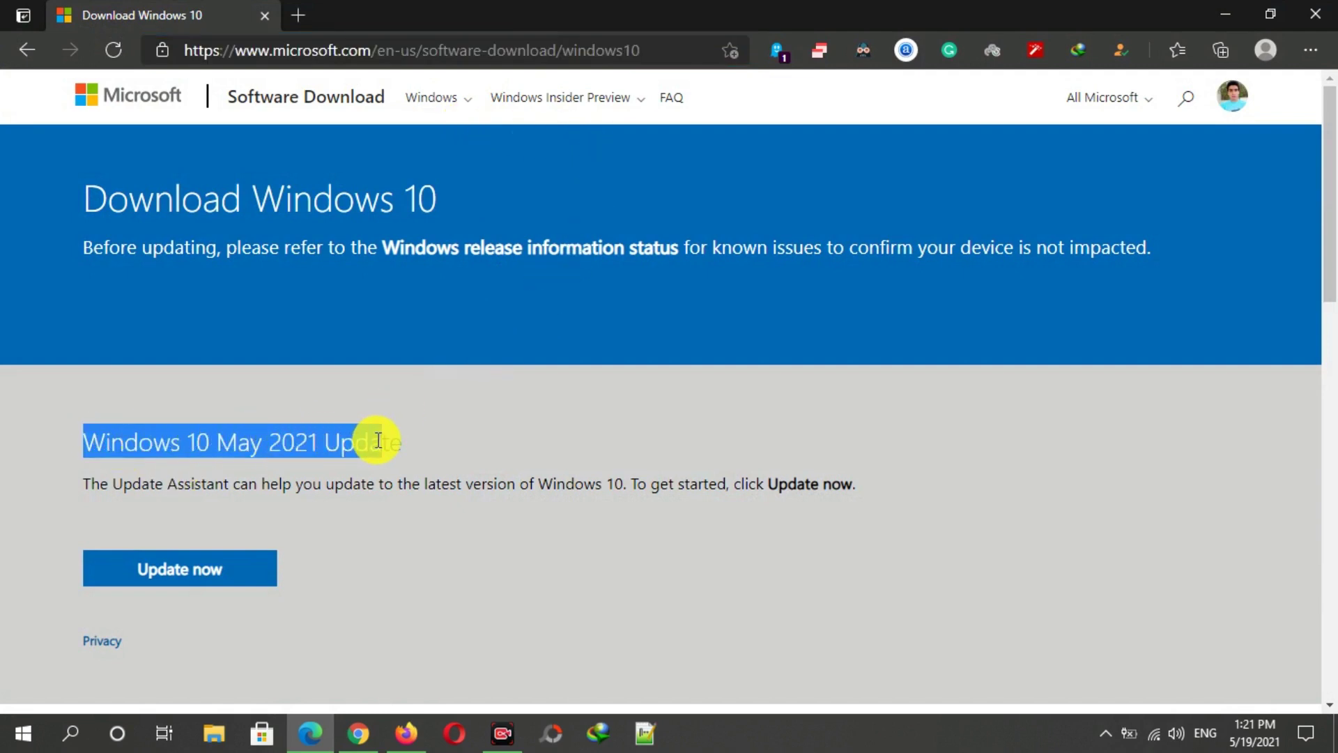
left_click(427, 446)
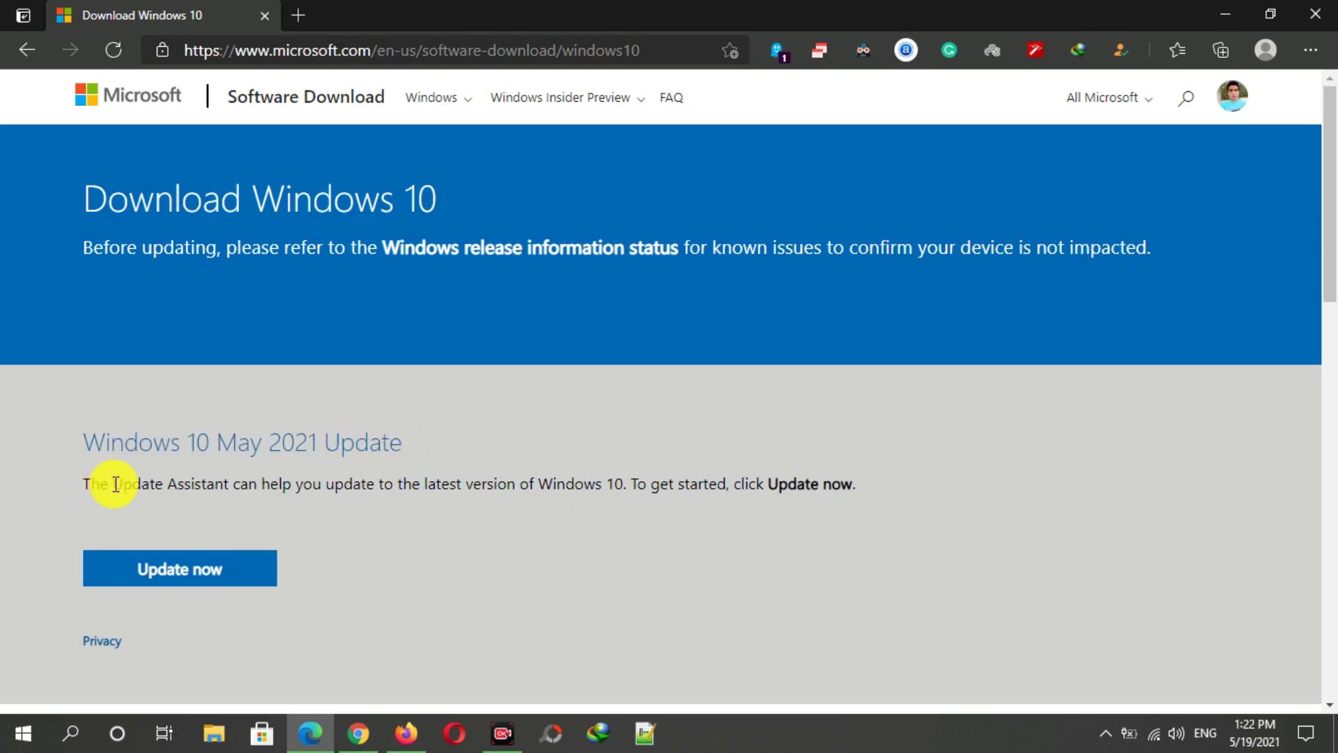
left_click_drag(116, 484, 220, 484)
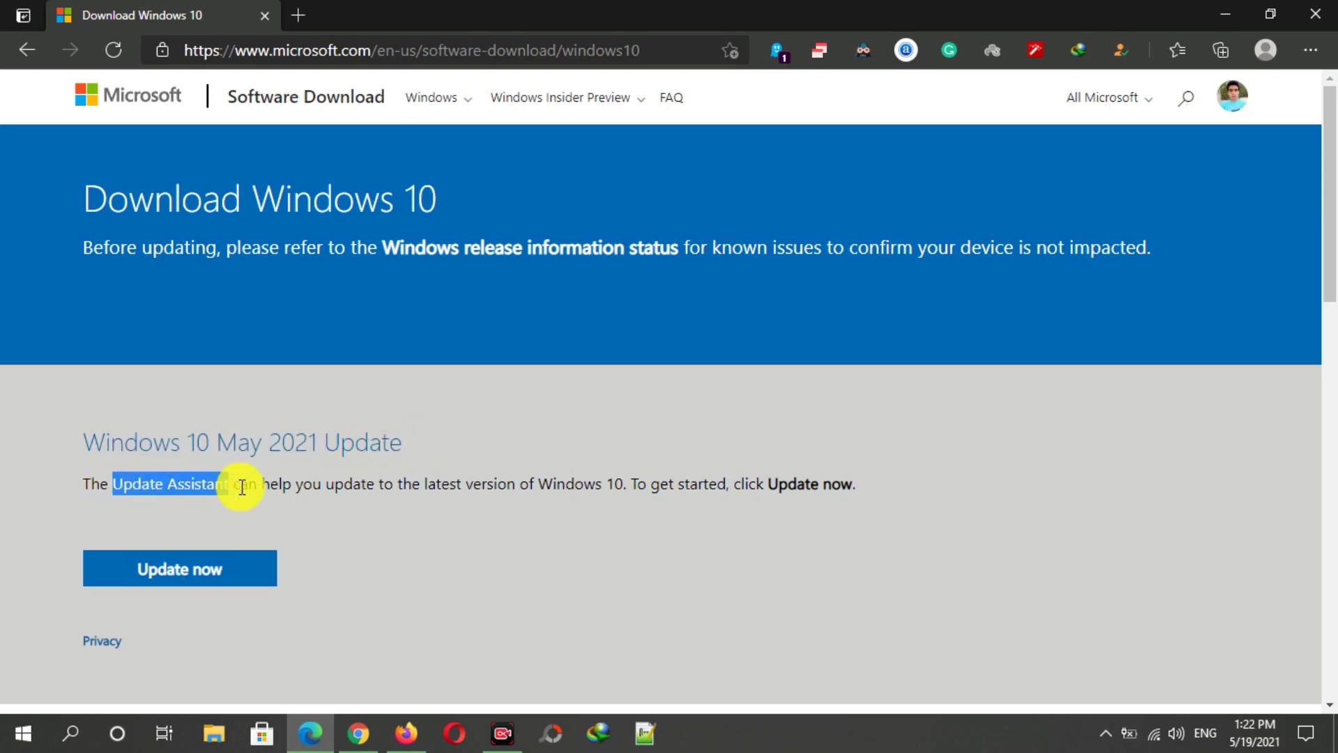
left_click(286, 487)
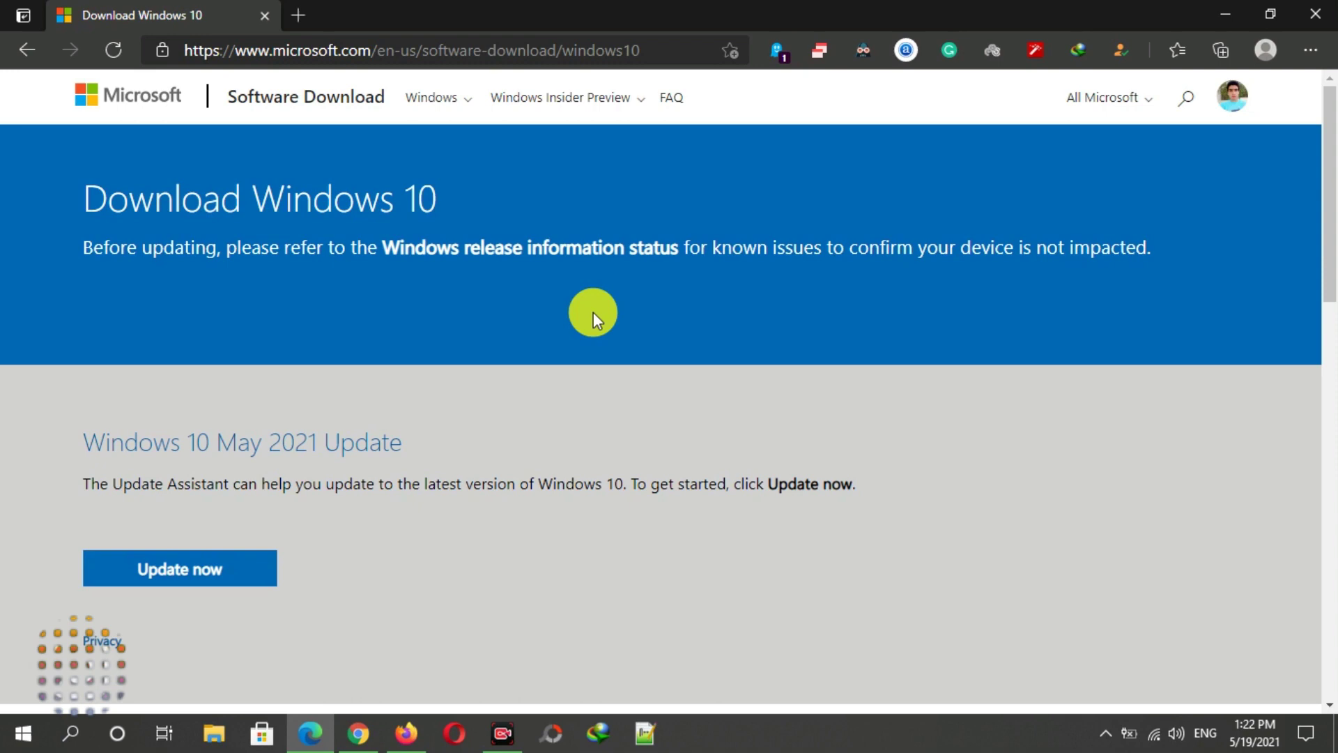
Open Edge's developer tools on the Windows 10 download page using Inspect.
key("F12")
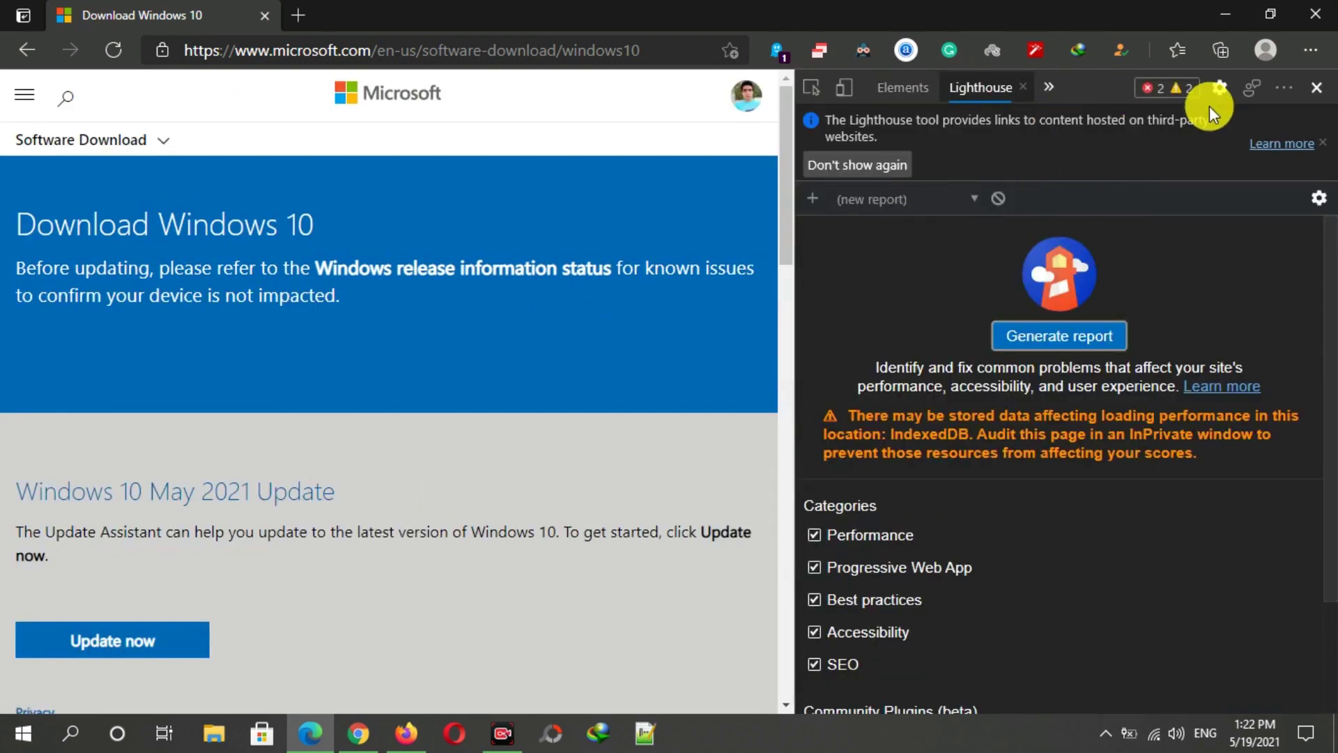
left_click(1322, 85)
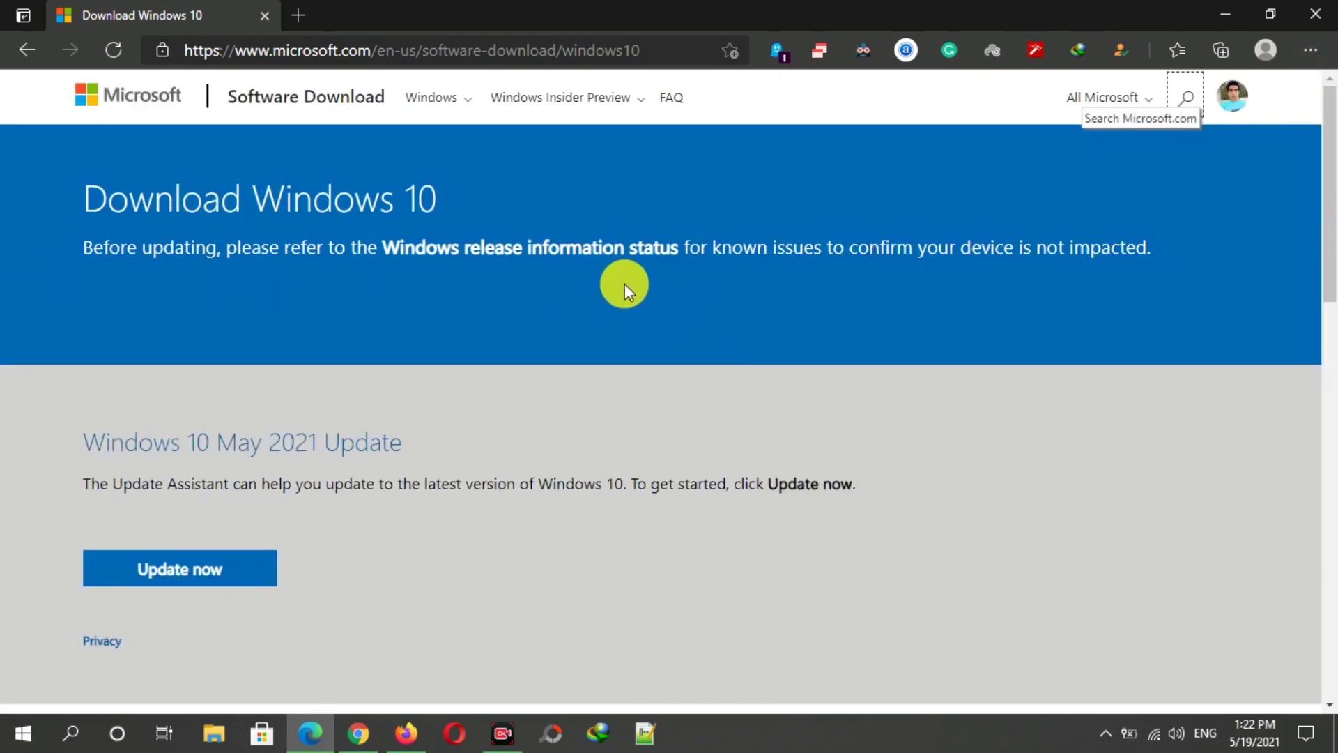
right_click(625, 283)
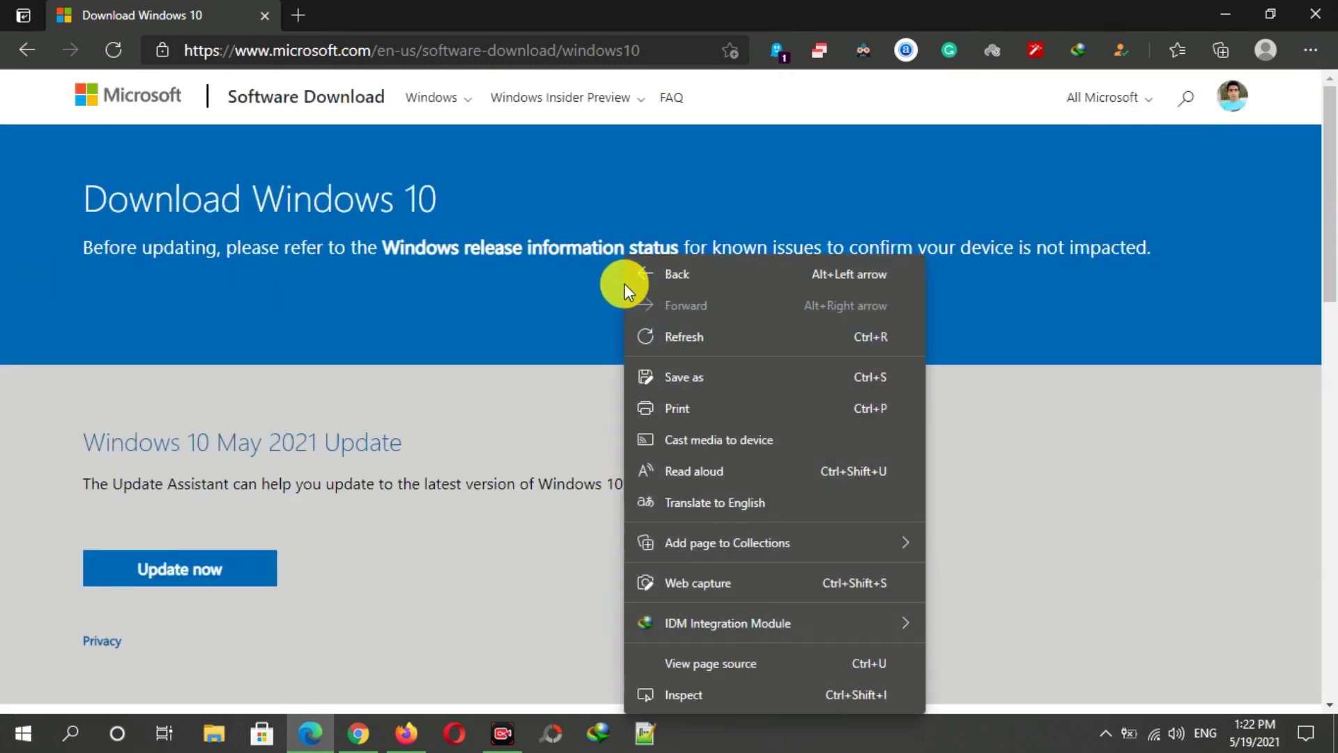
left_click(706, 697)
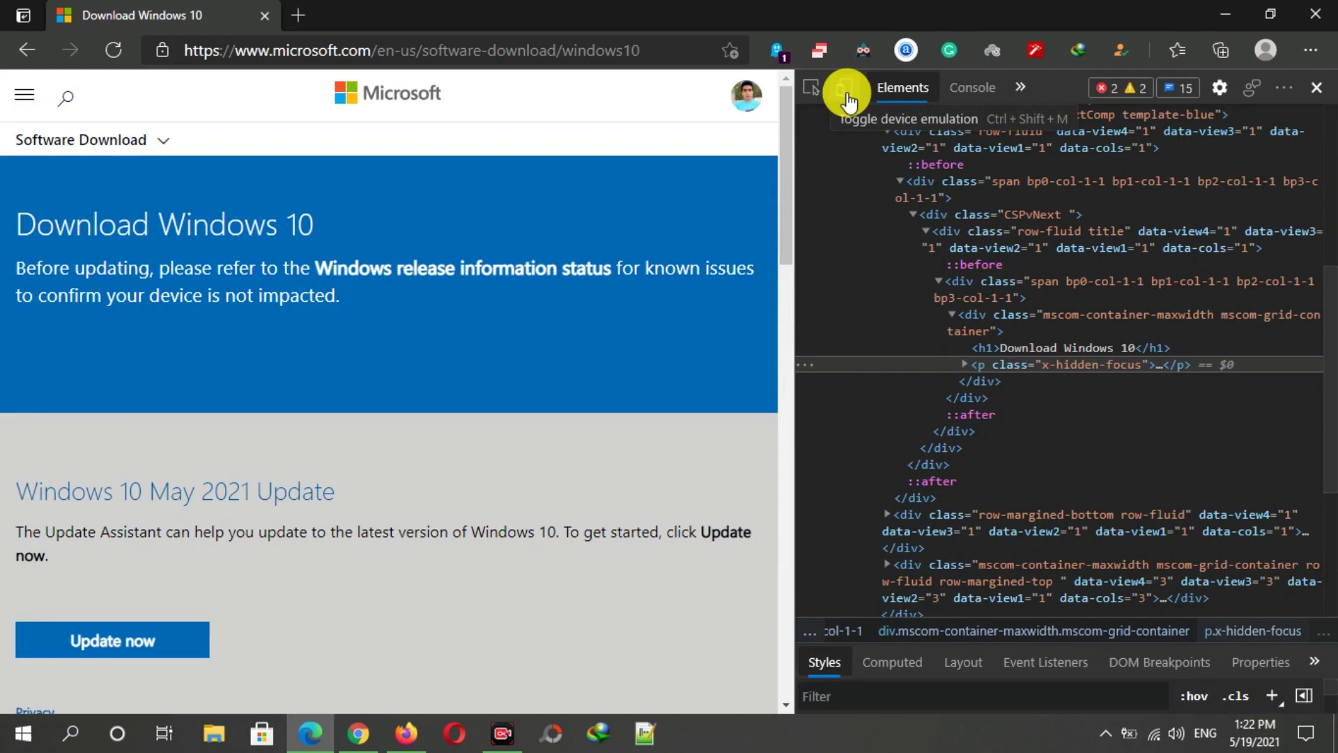
Emulate an iPad Pro at 100% zoom and reload the page.
left_click(847, 90)
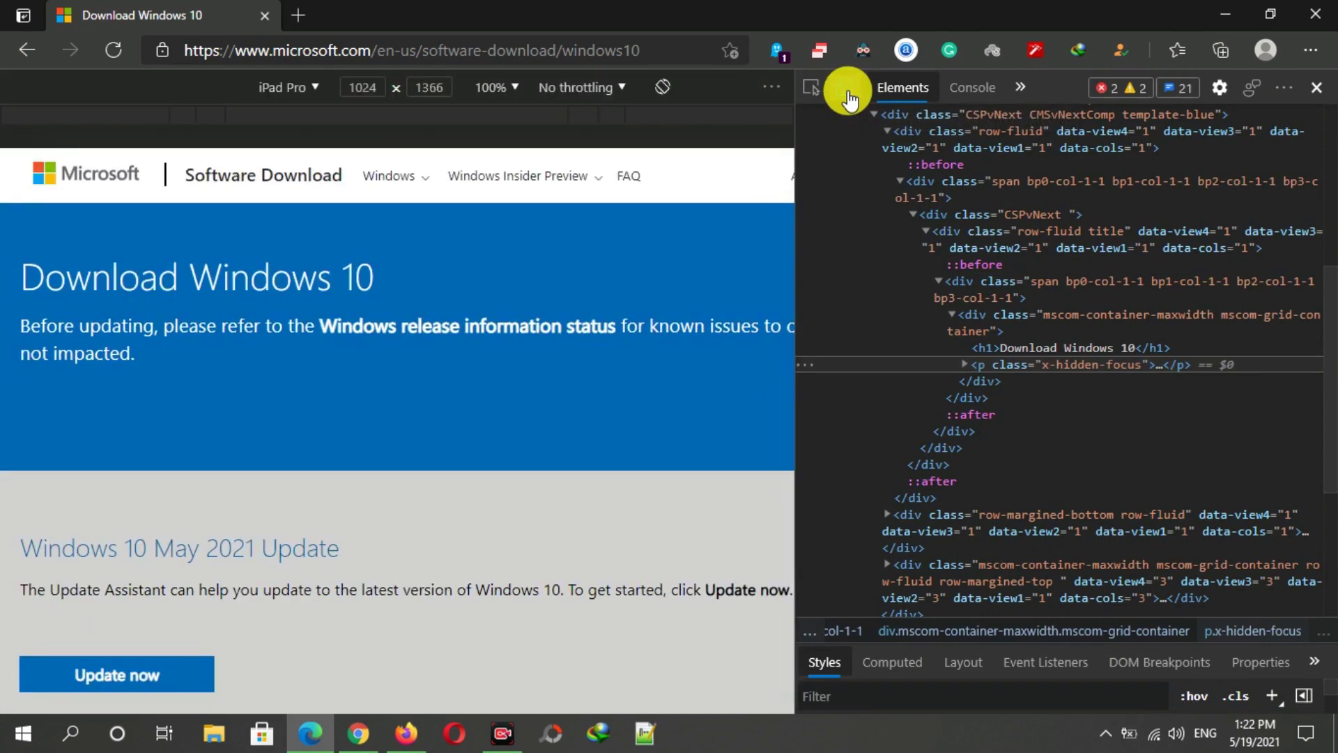
left_click(302, 90)
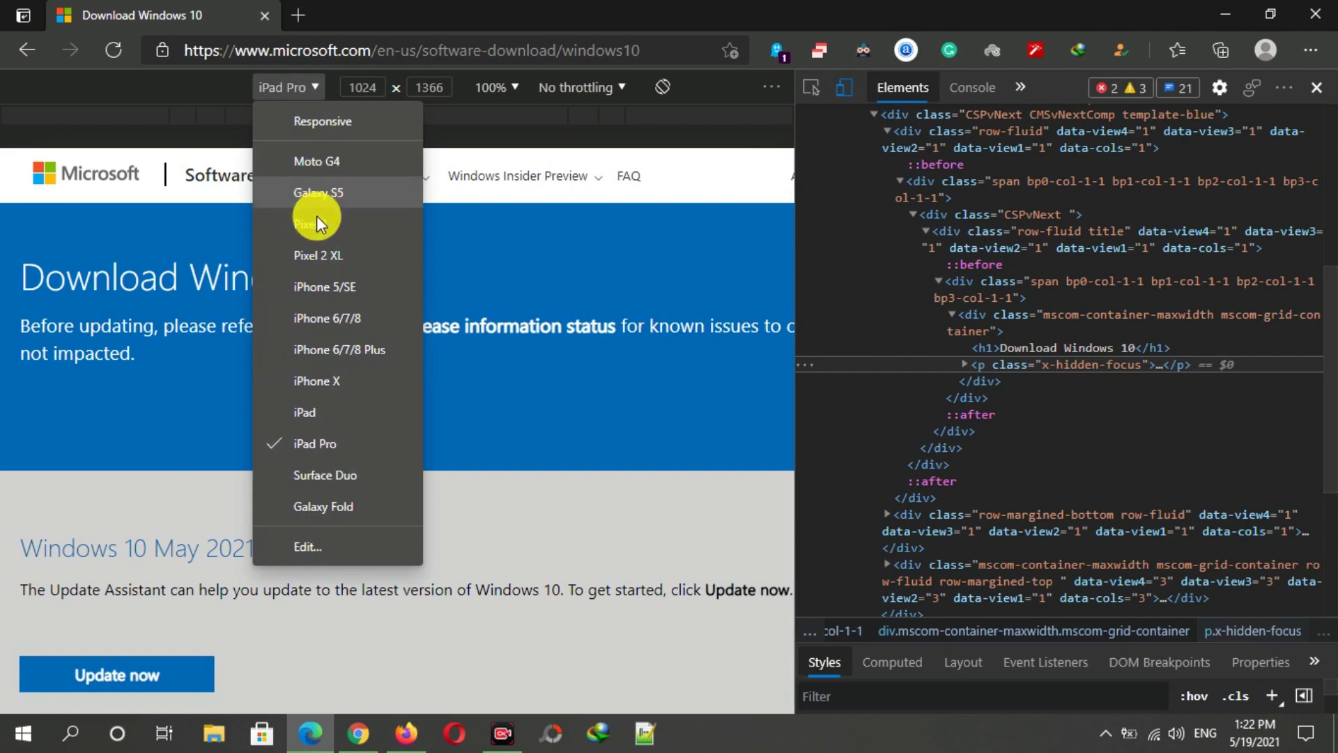
left_click(328, 445)
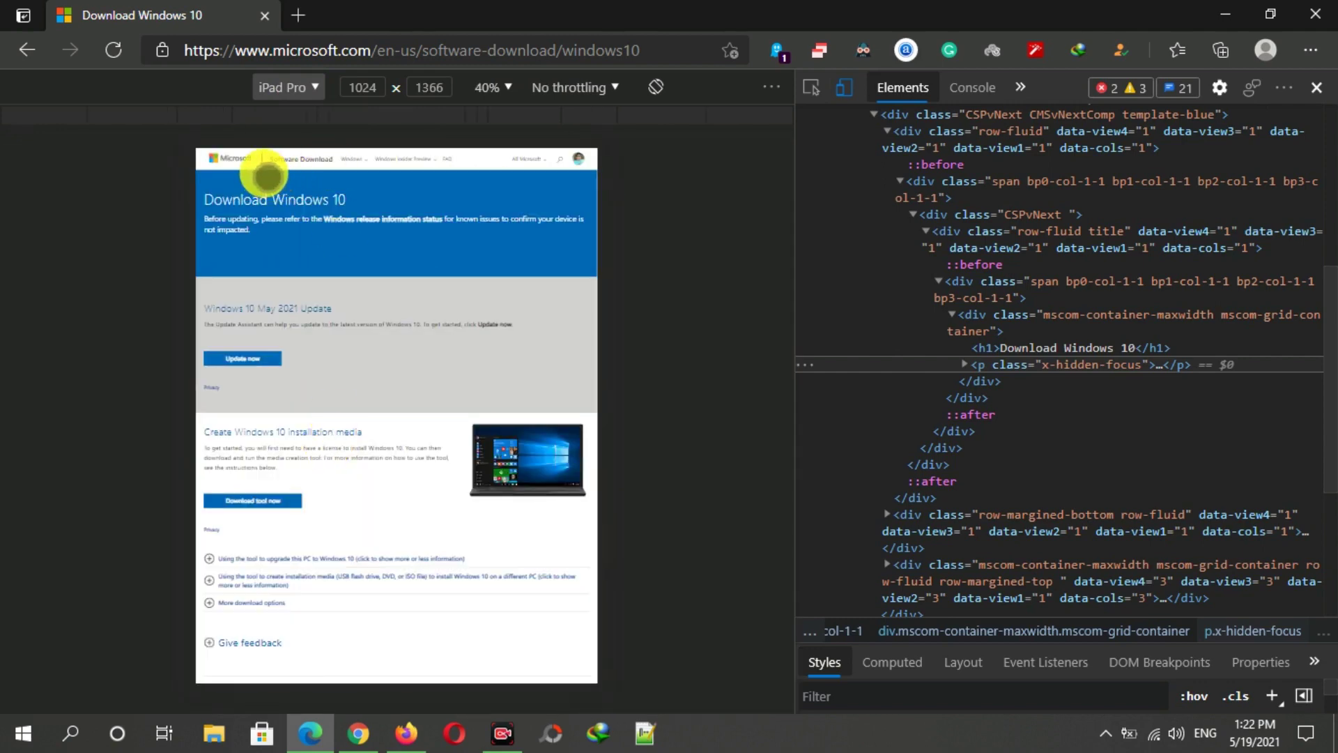
left_click(495, 86)
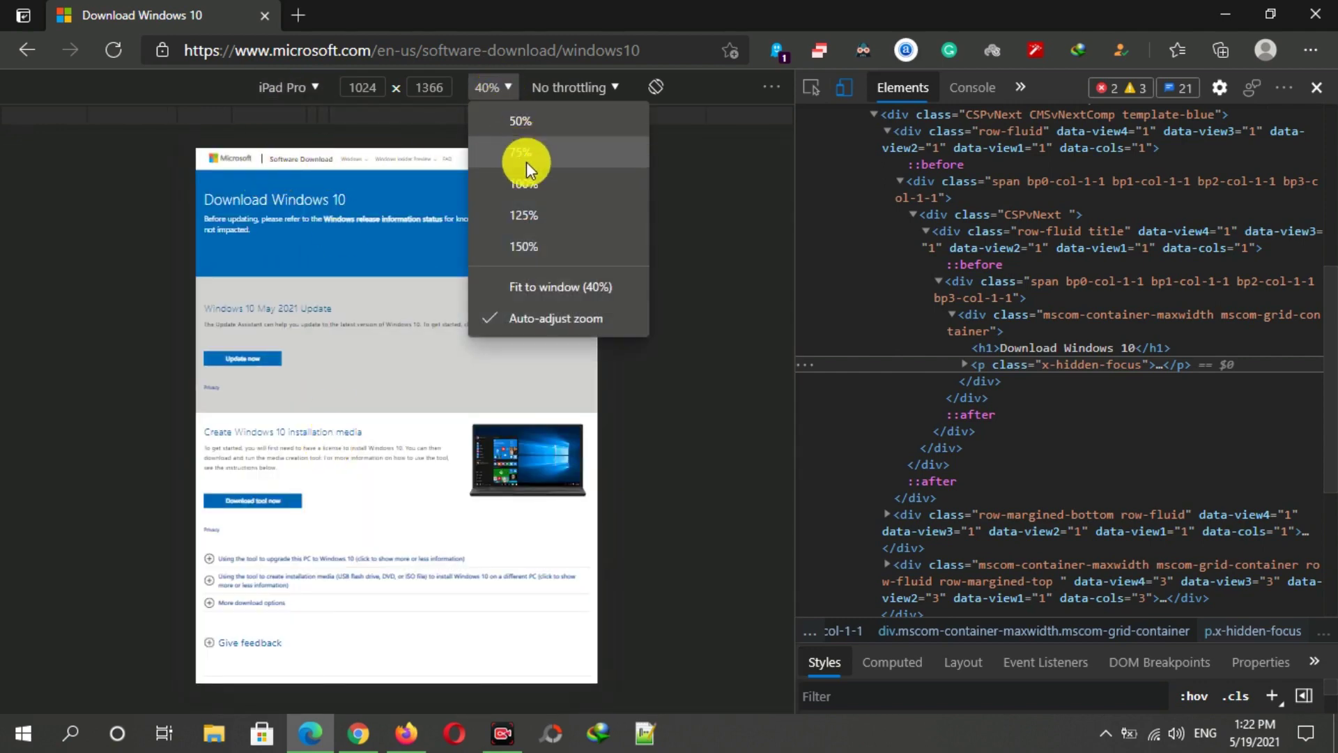
left_click(554, 187)
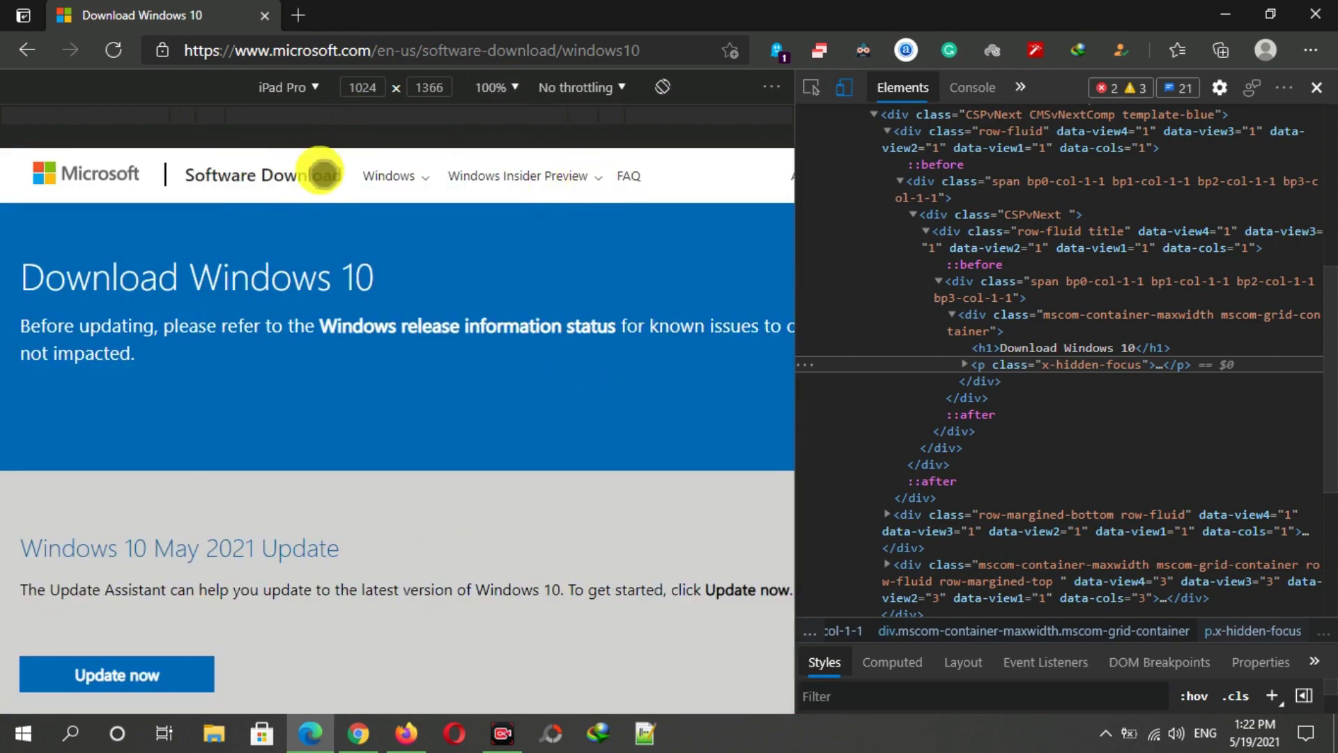
left_click(115, 52)
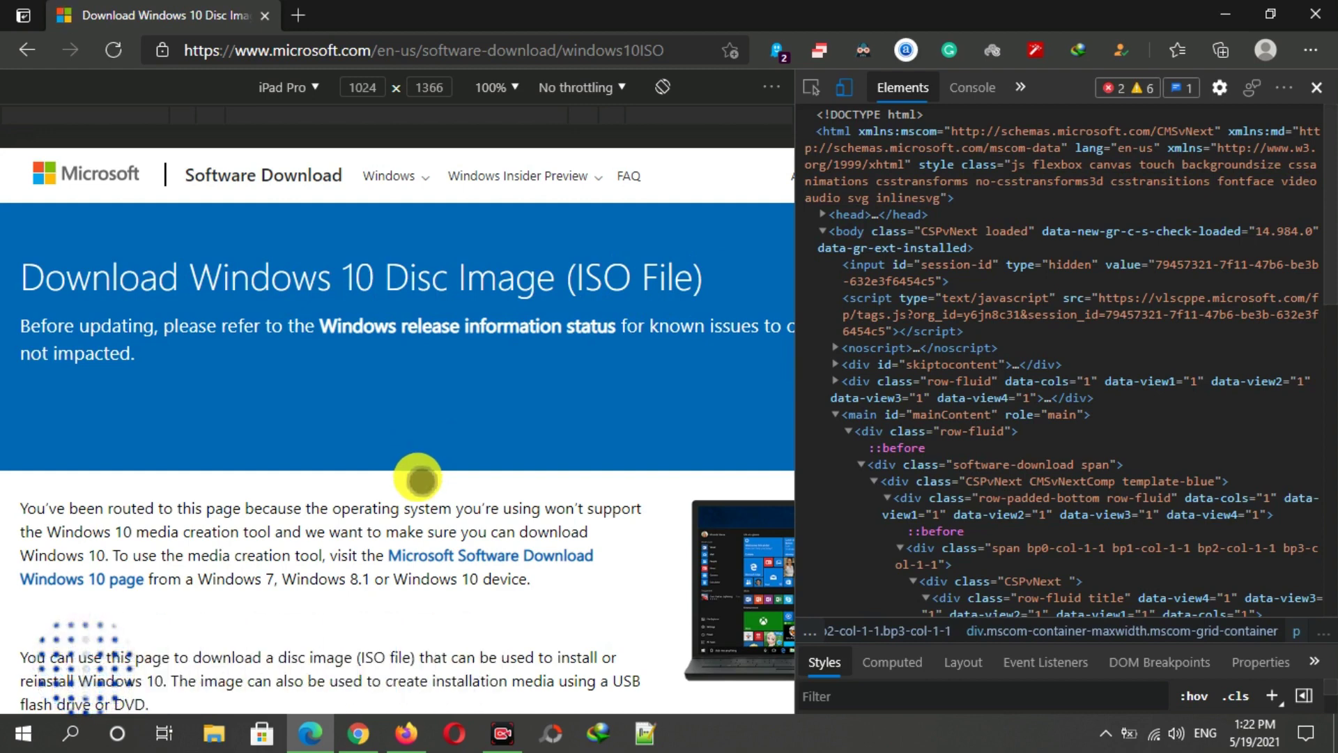
Select the Windows 10 edition and confirm it.
scroll(421, 435, "down", 8)
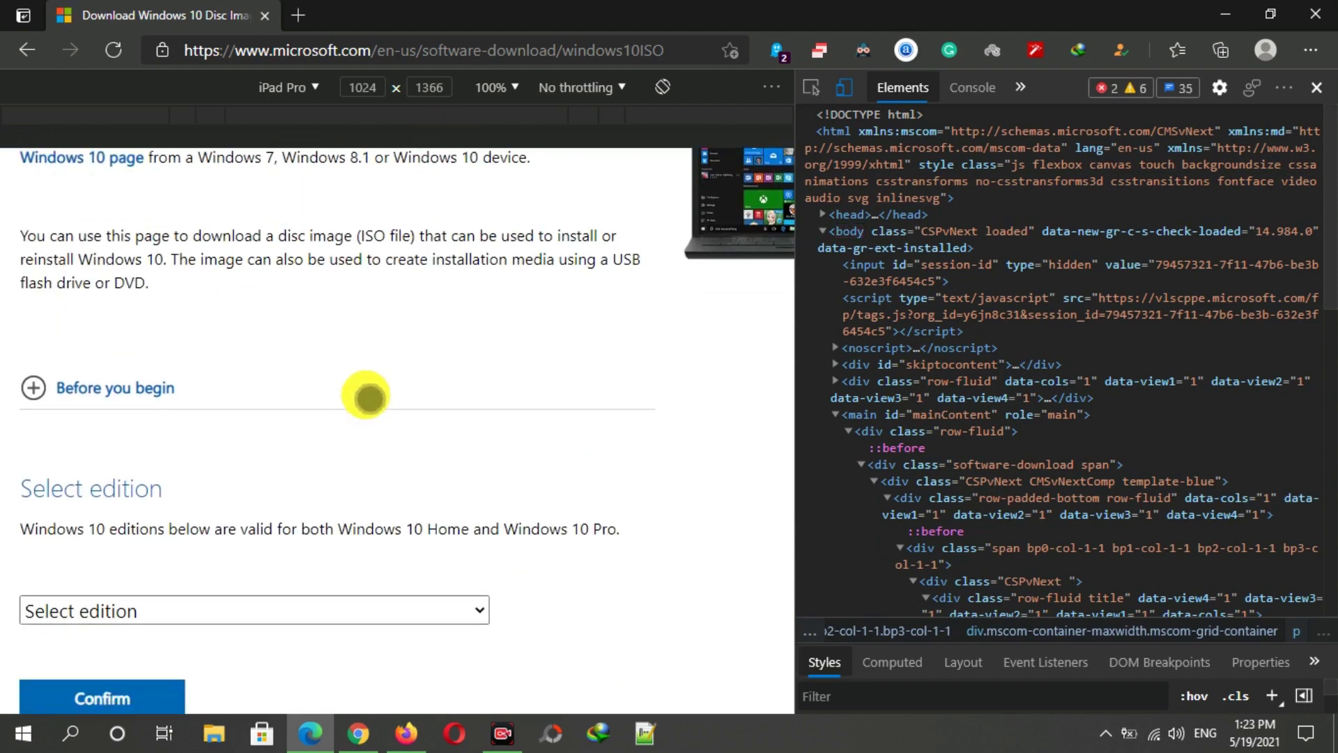
scroll(381, 244, "down", 1)
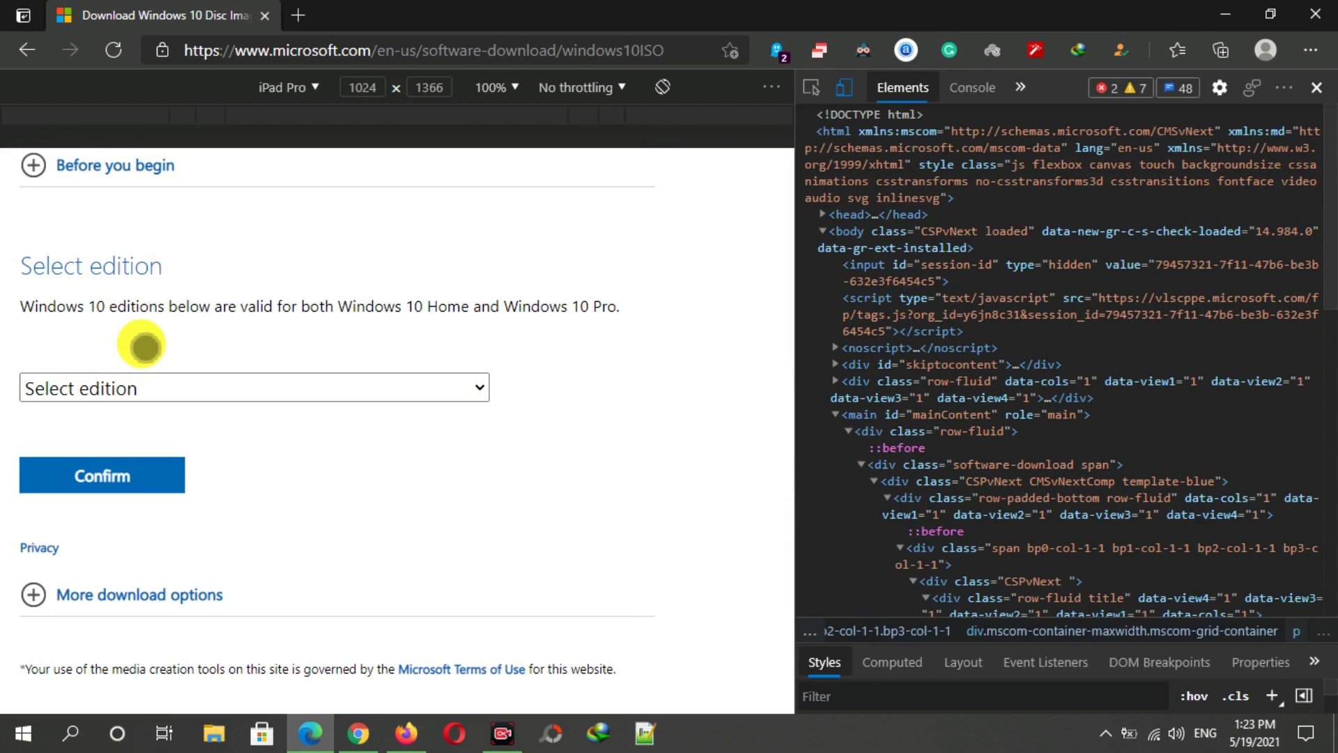
left_click(104, 389)
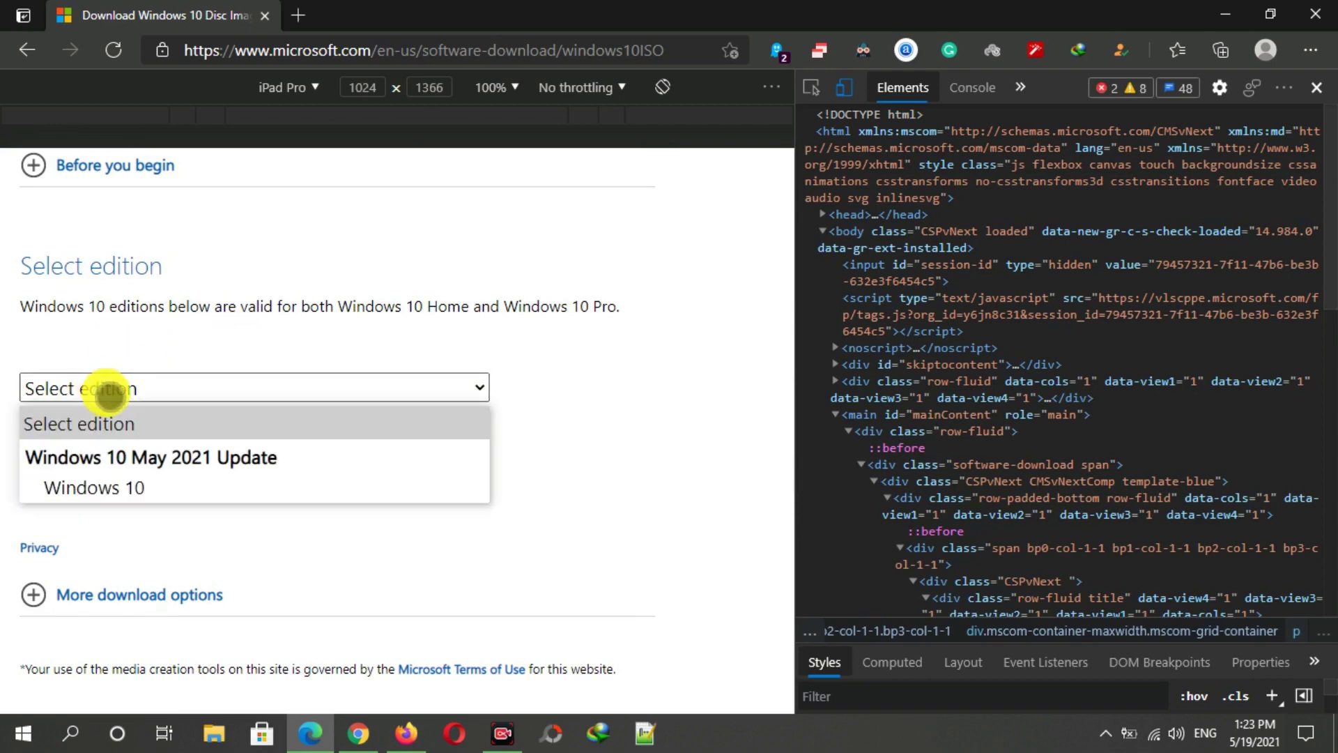
left_click(159, 491)
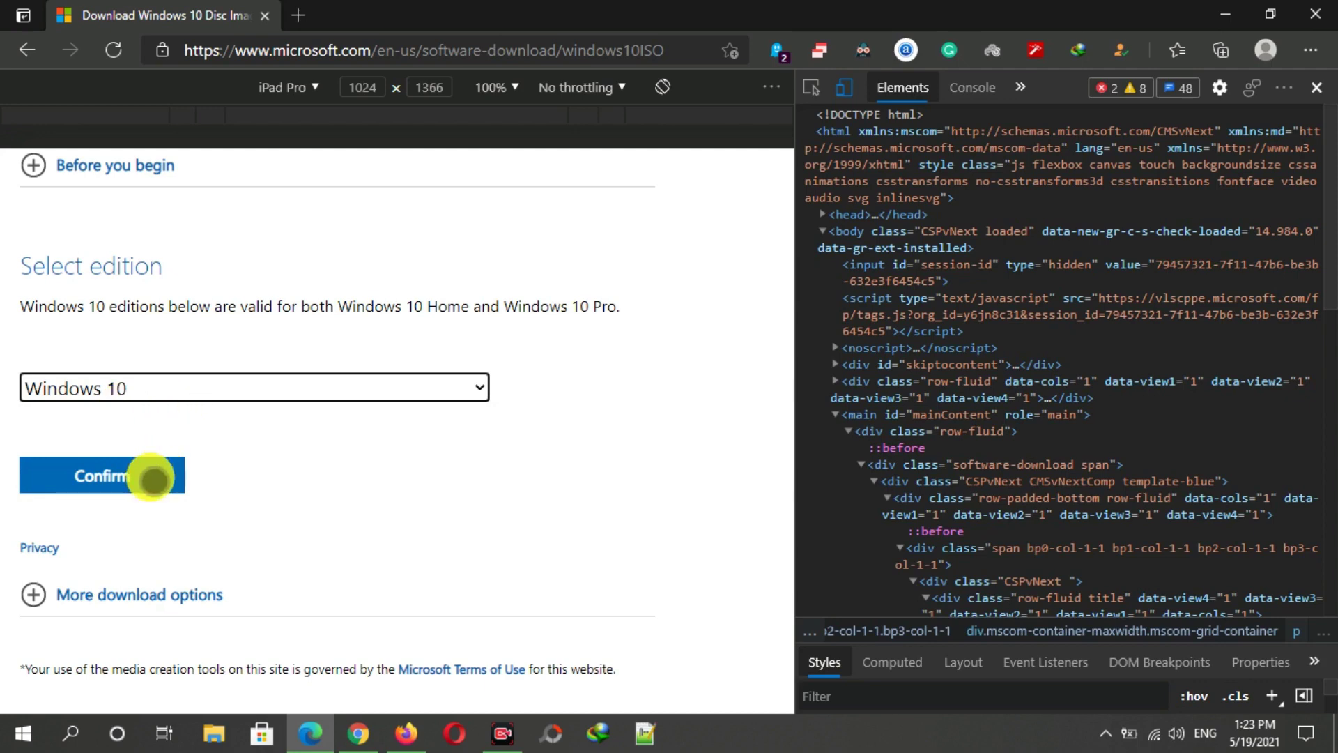
left_click(152, 479)
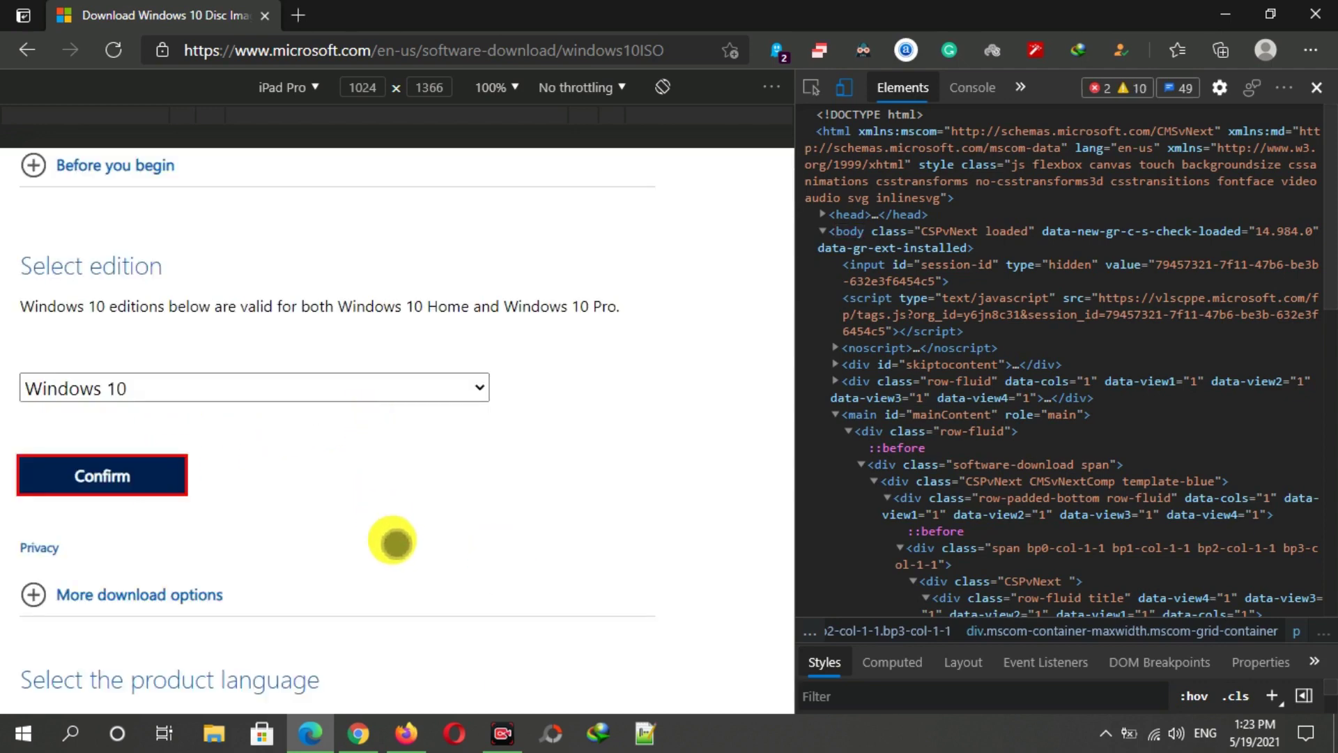
Choose English International as the product language and confirm it.
scroll(413, 318, "down", 4)
scroll(413, 319, "down", 1)
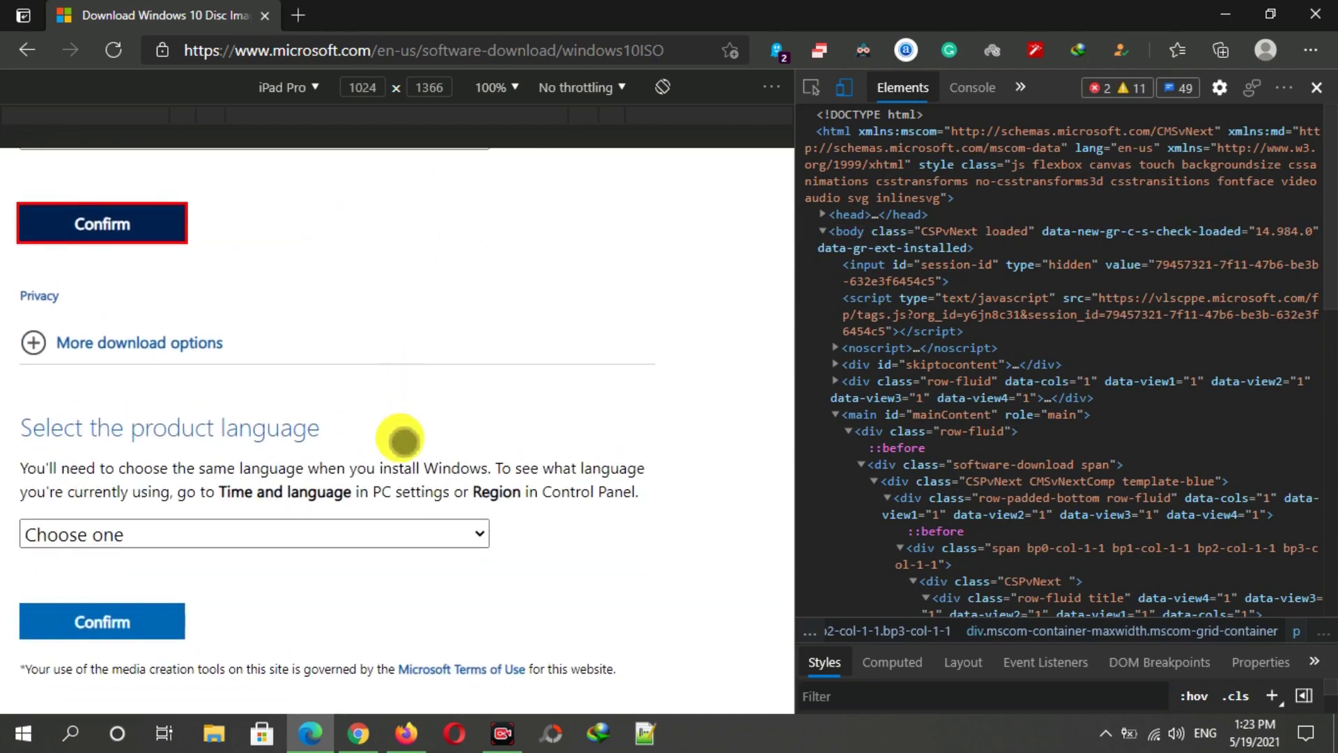
left_click(377, 548)
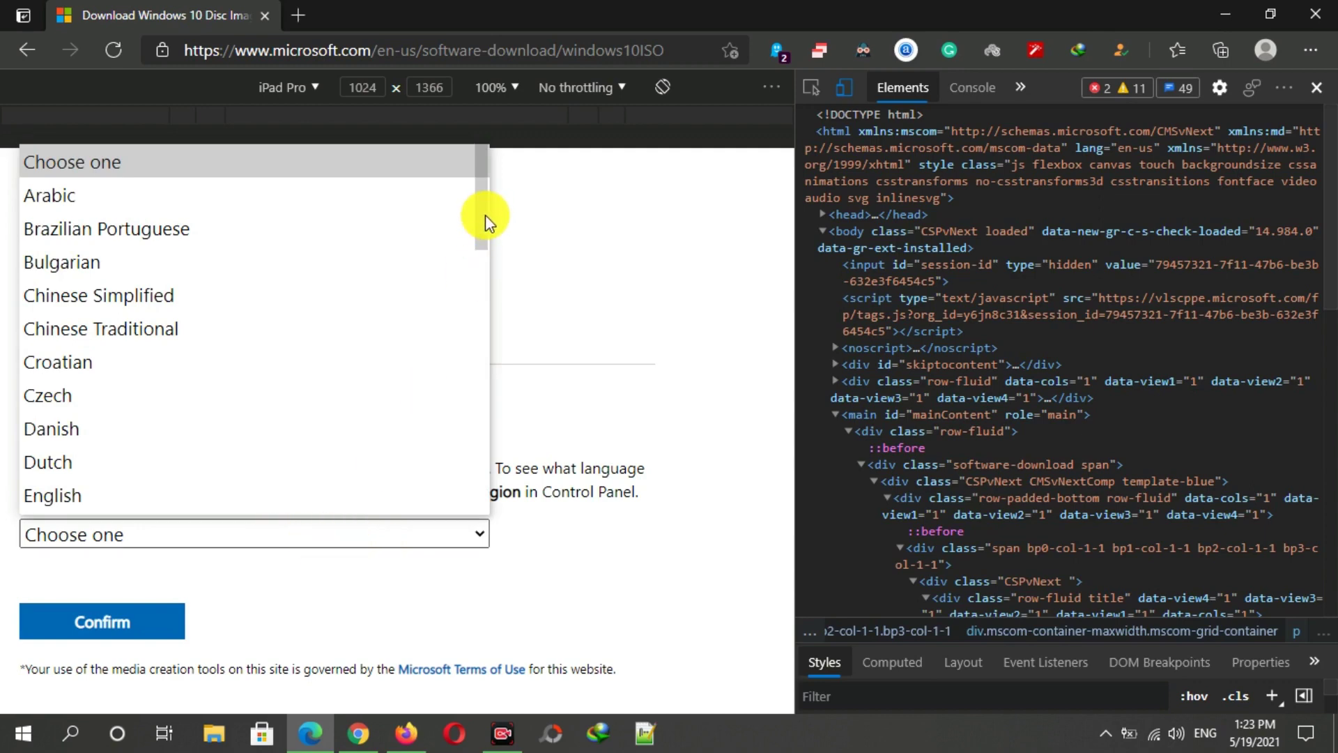
left_click_drag(486, 221, 481, 290)
left_click(263, 329)
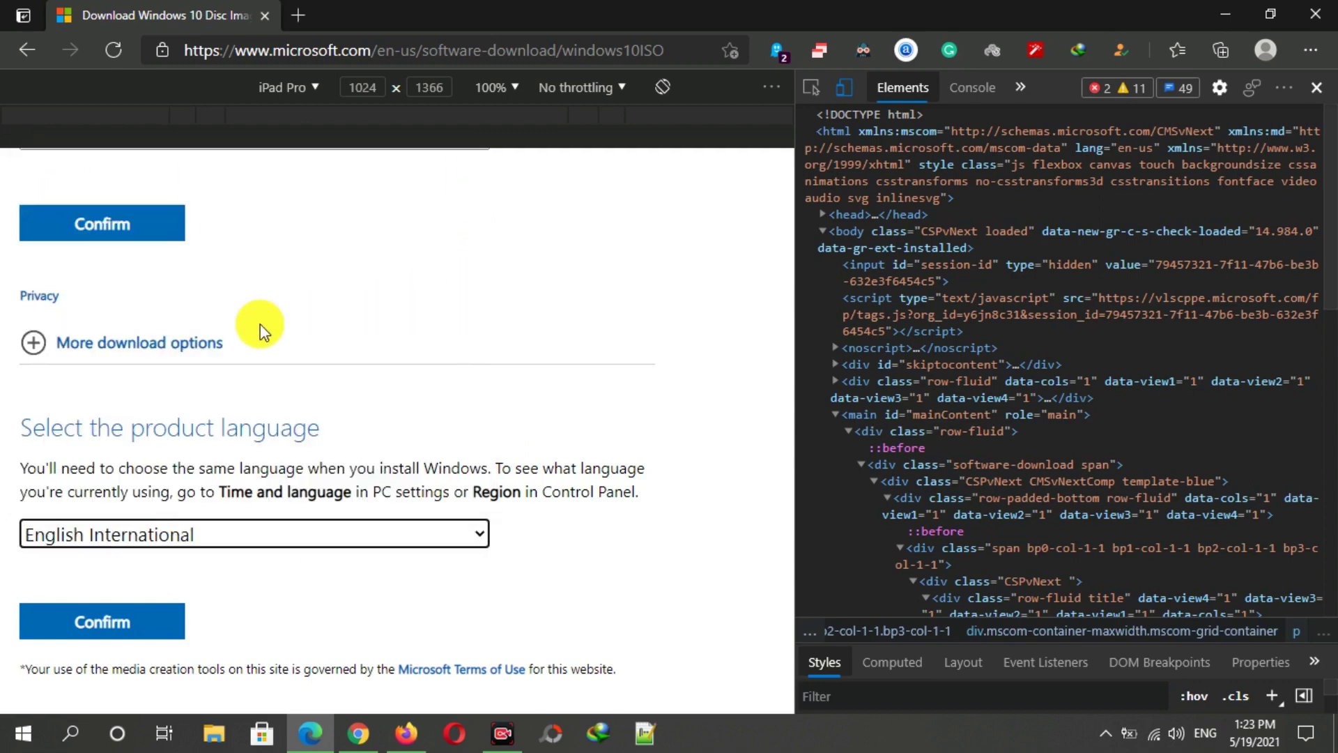
left_click(155, 636)
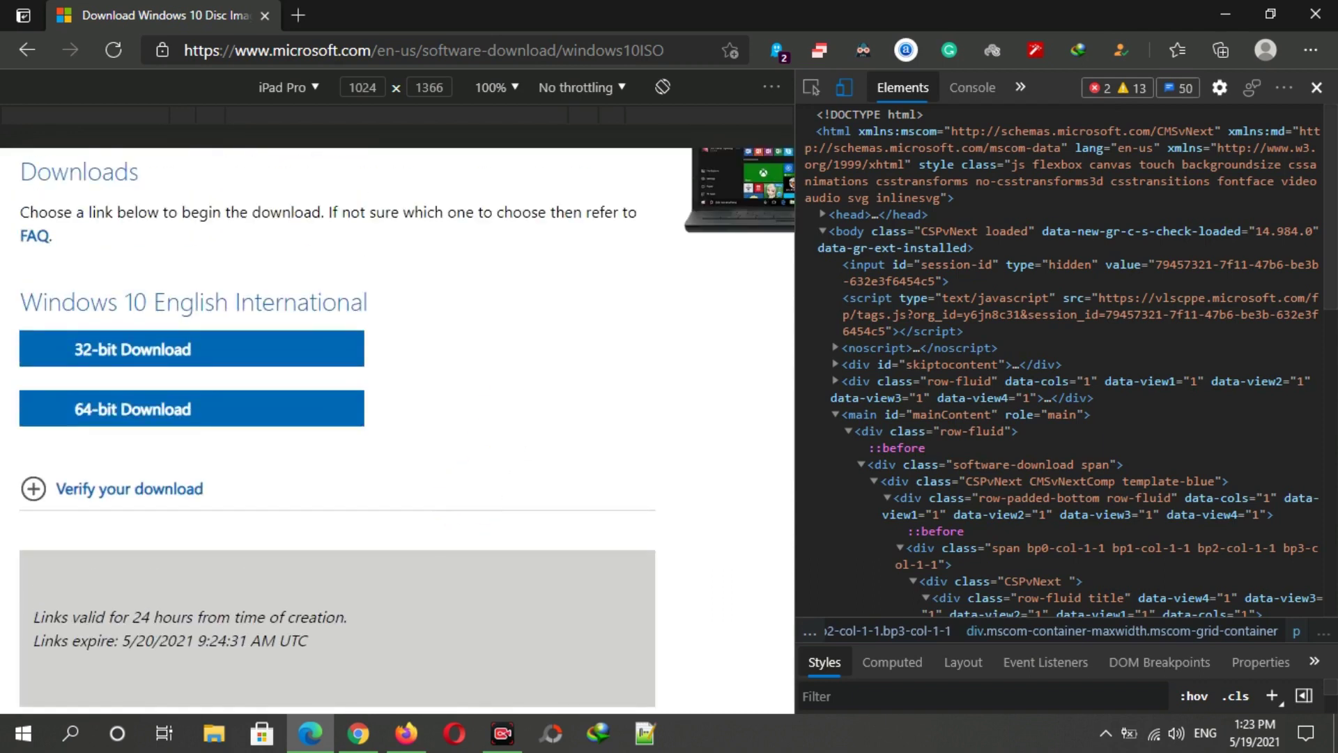
Start the 64-bit Windows 10 ISO download from its Download link.
scroll(496, 477, "up", 1)
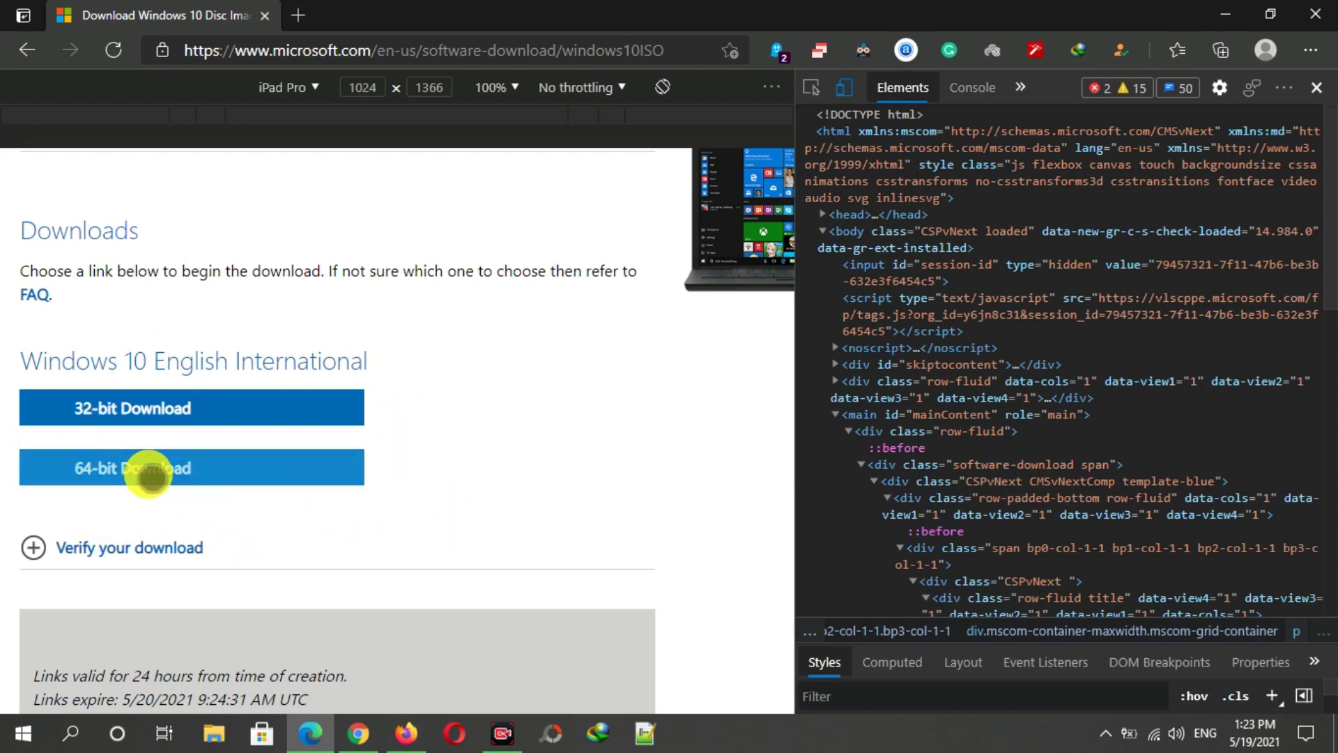
left_click(145, 471)
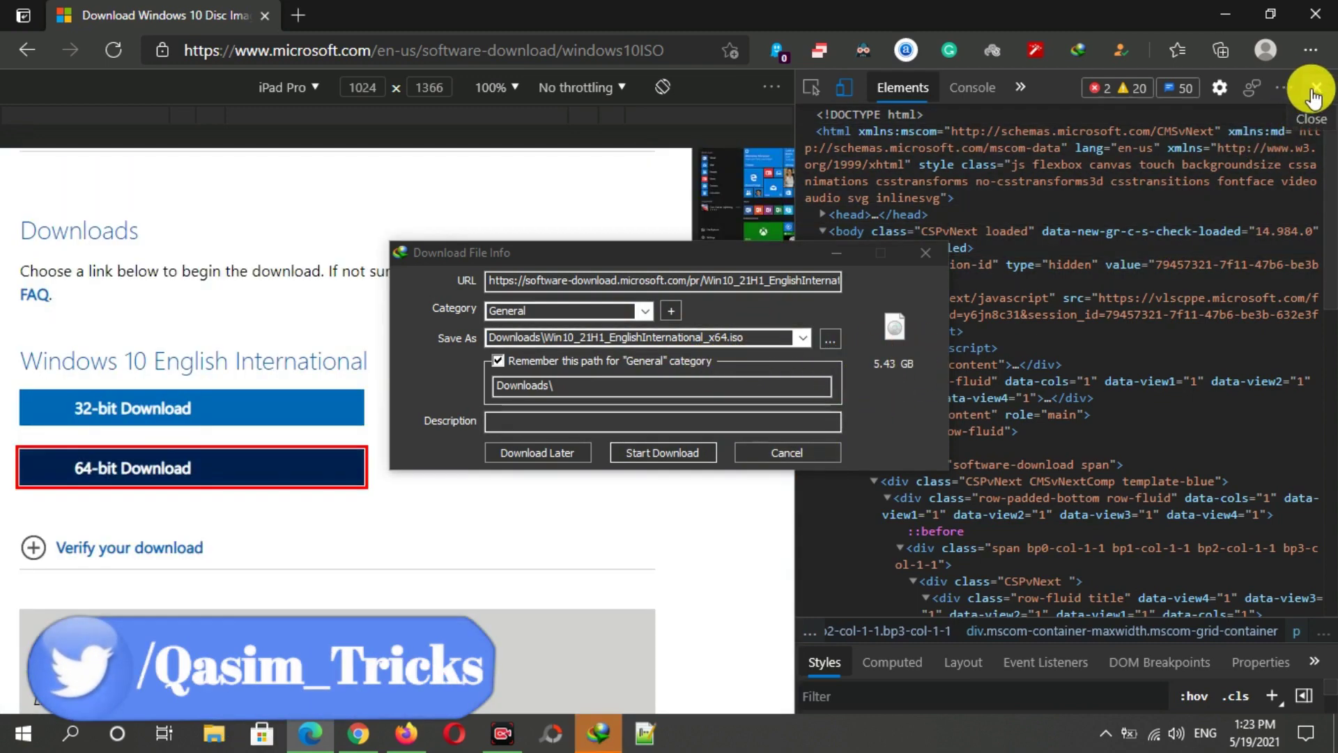
Close DevTools and start downloading Win10_21H1_EnglishInternational_x64.iso in IDM.
left_click(1317, 87)
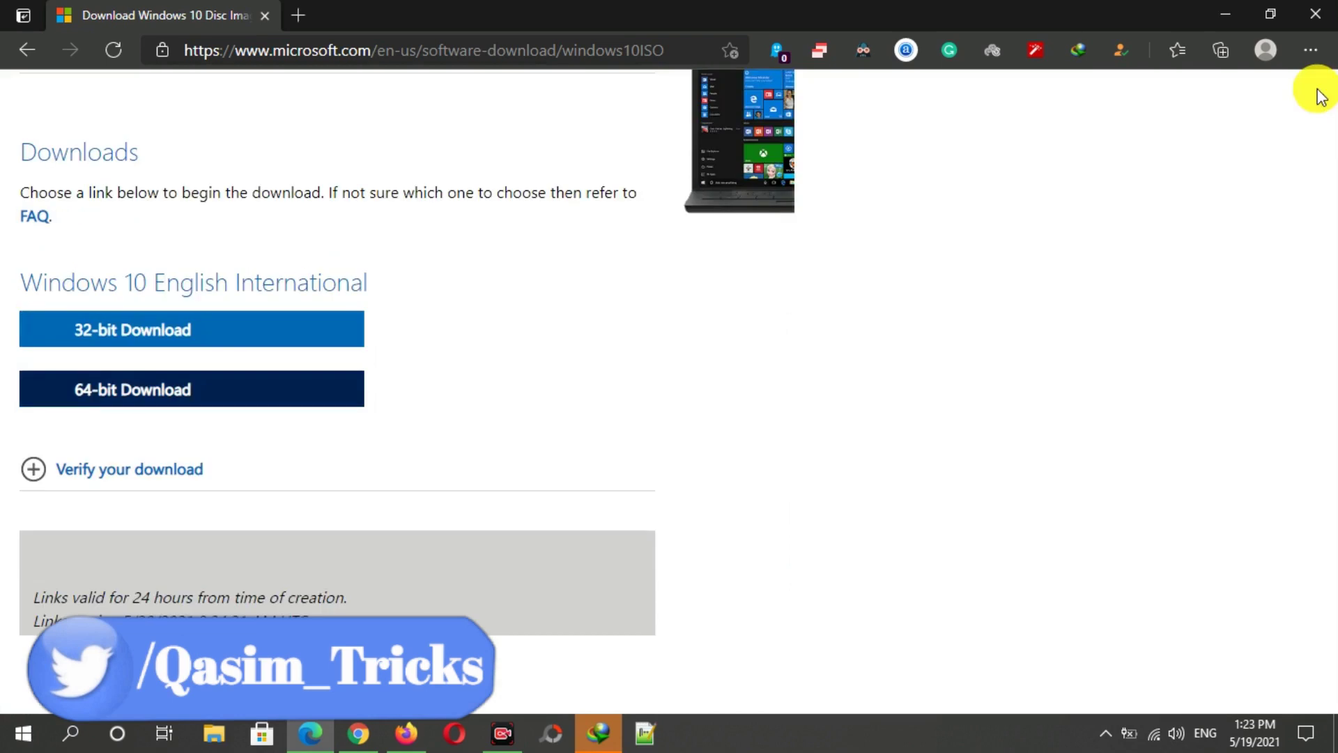
scroll(1318, 92, "up", 5)
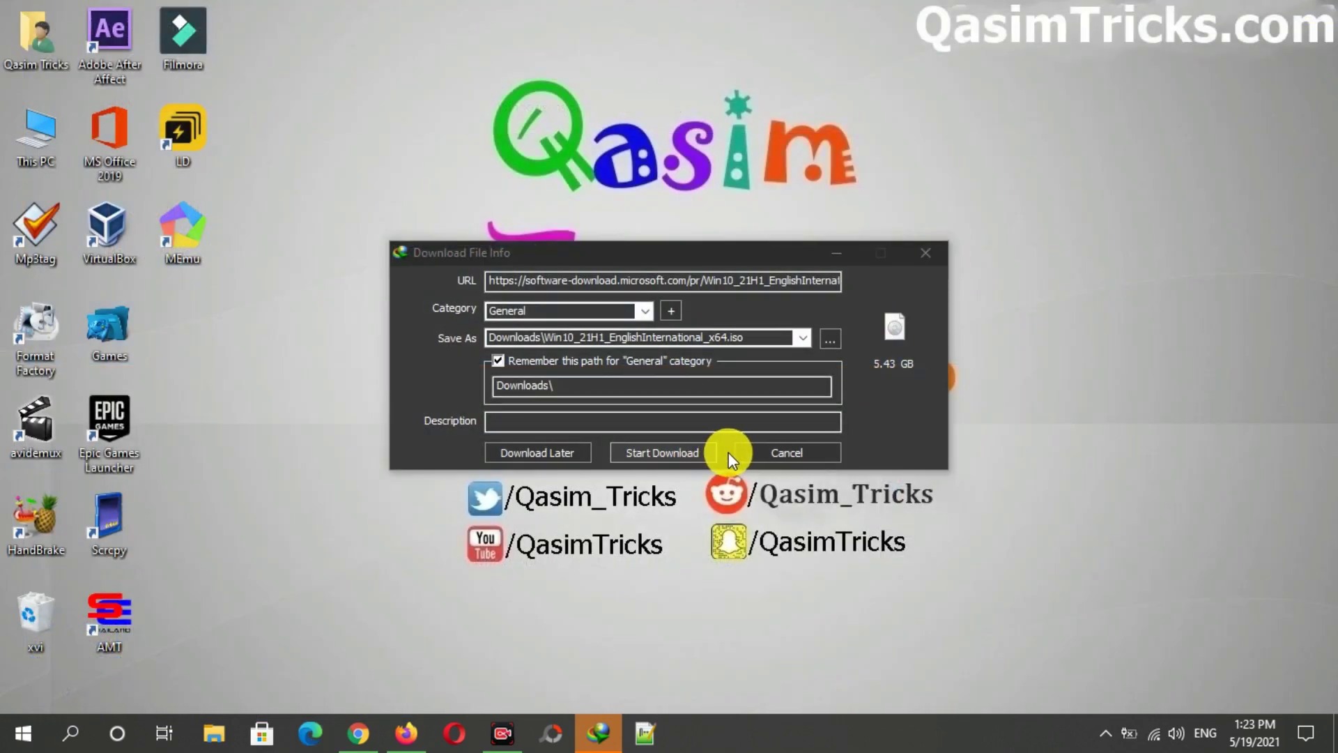
left_click(688, 453)
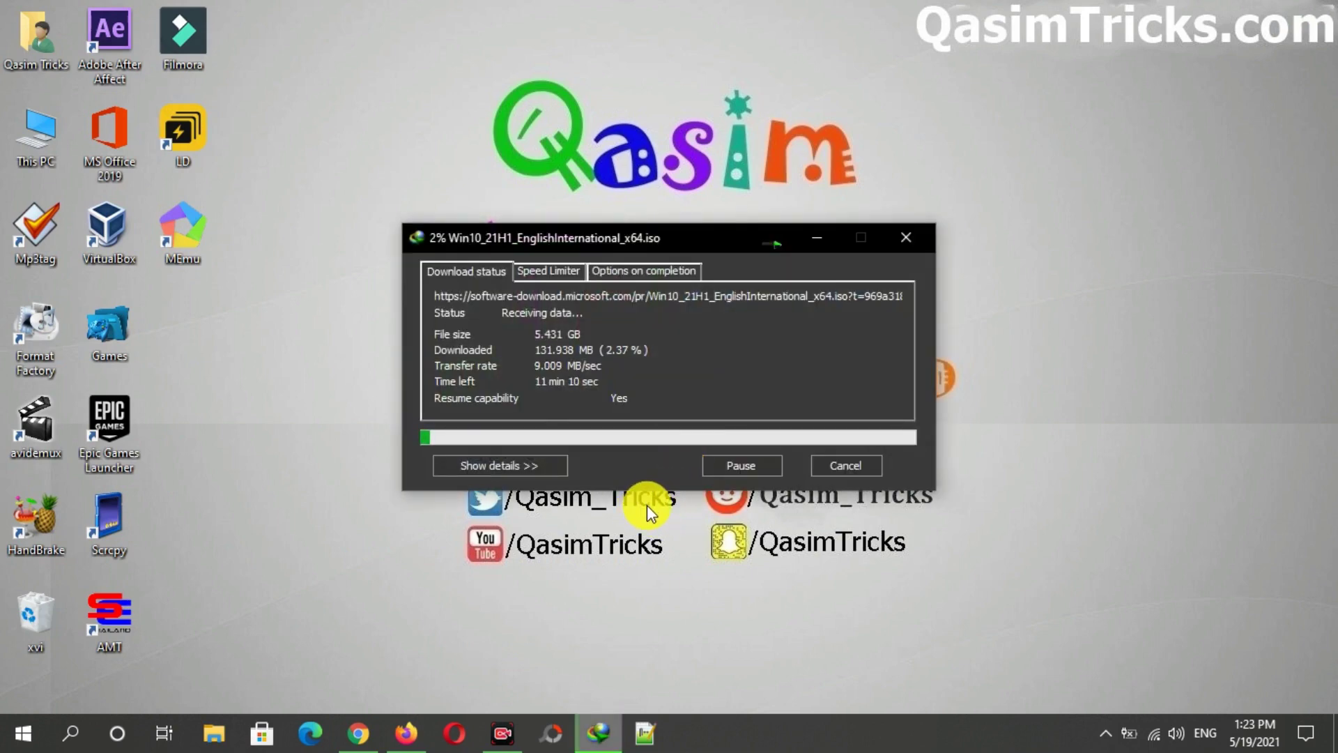
Pause the IDM download and open Chrome's developer tools on the Windows 10 page.
left_click(838, 466)
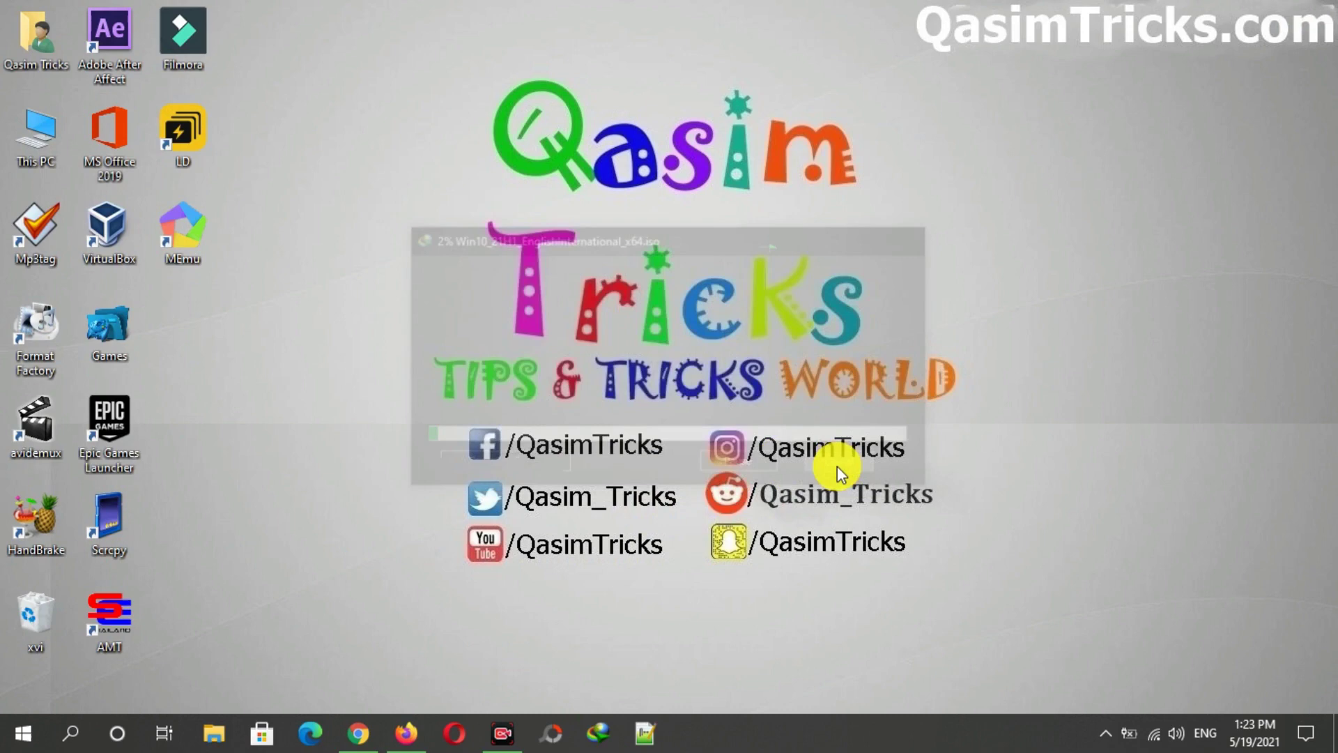
left_click(379, 719)
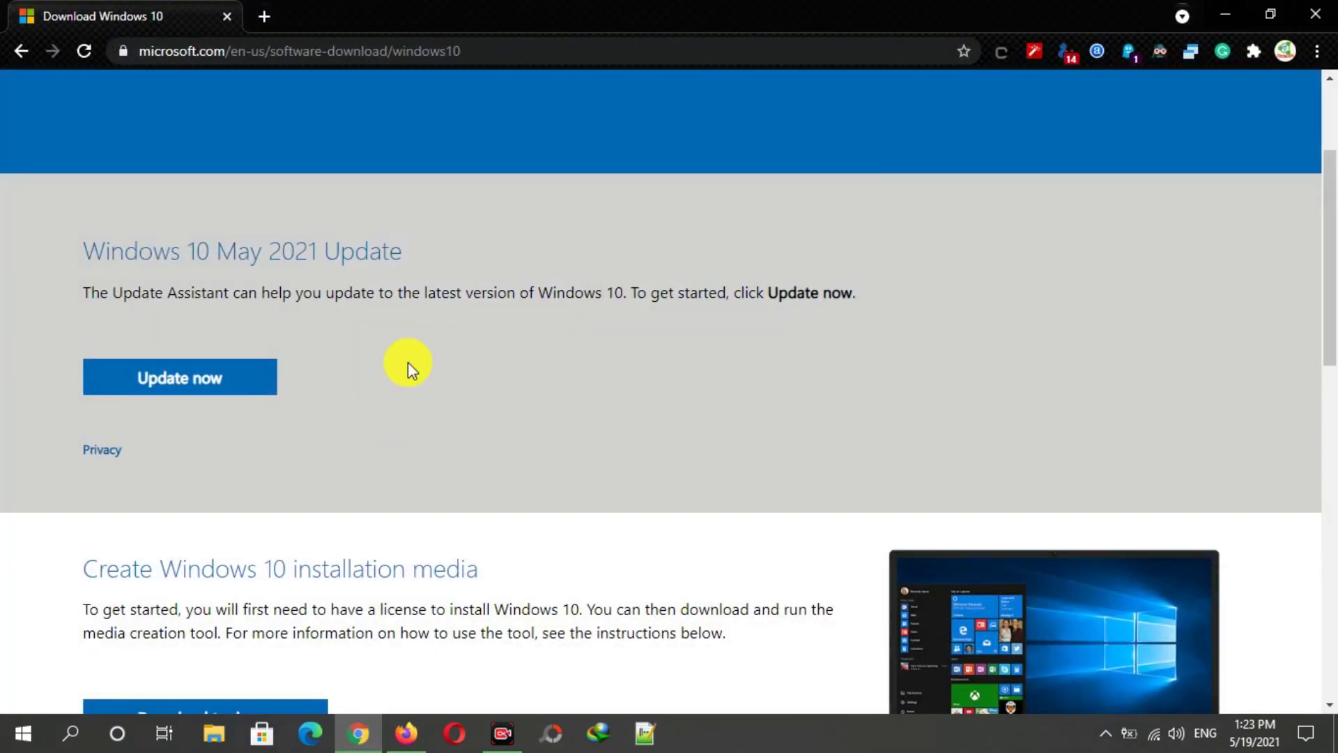
left_click(499, 54)
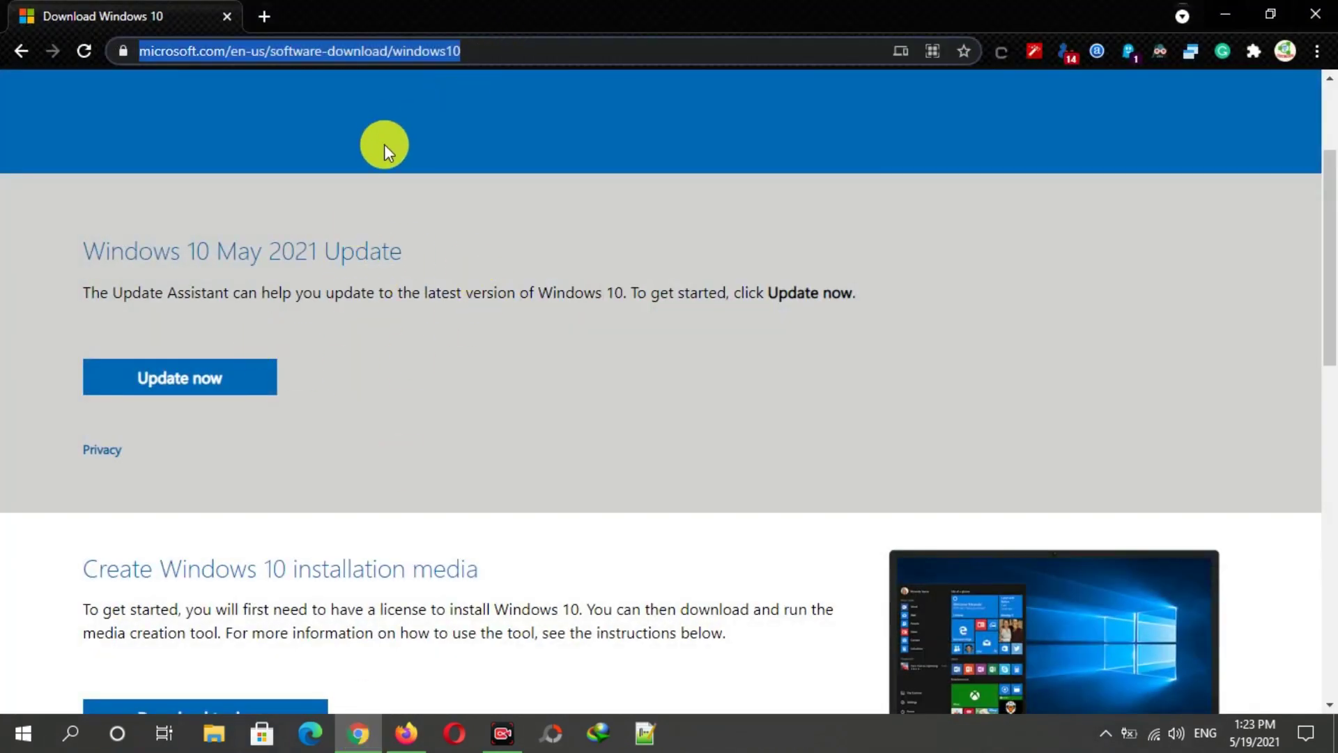
right_click(628, 185)
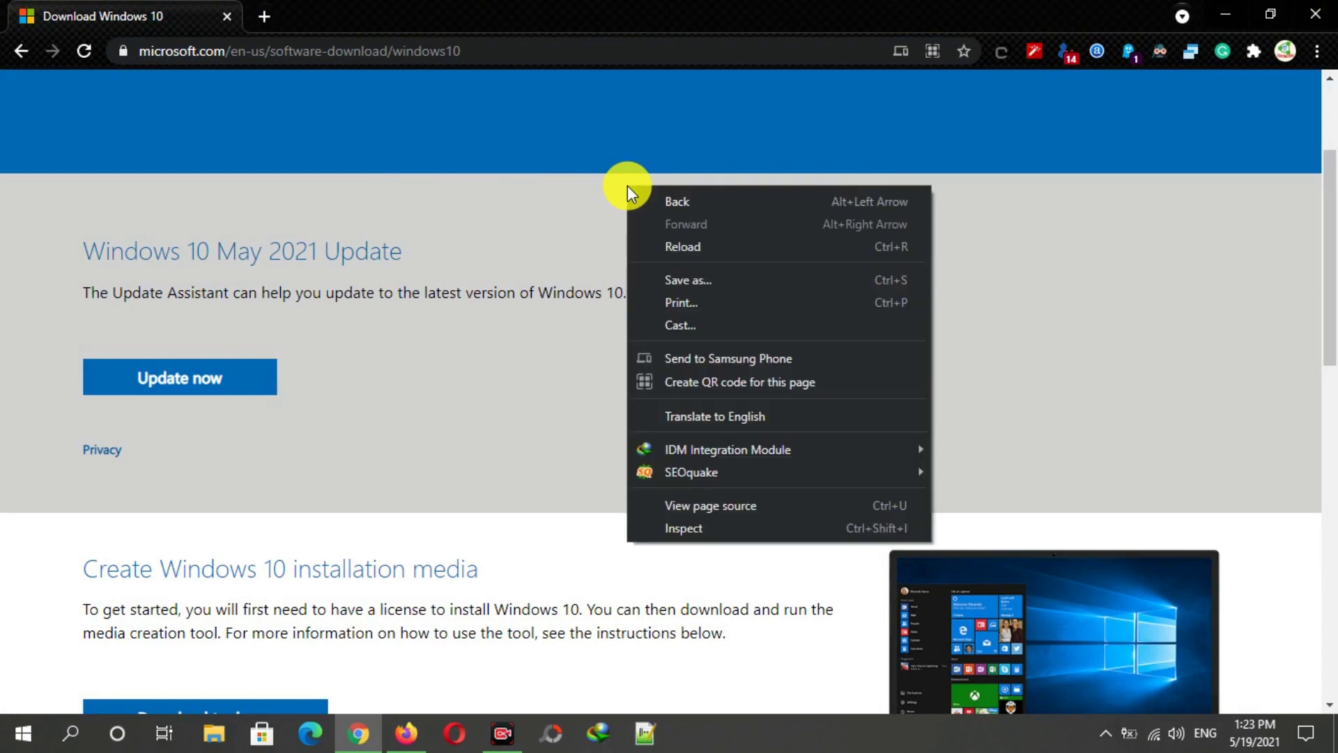
left_click(697, 533)
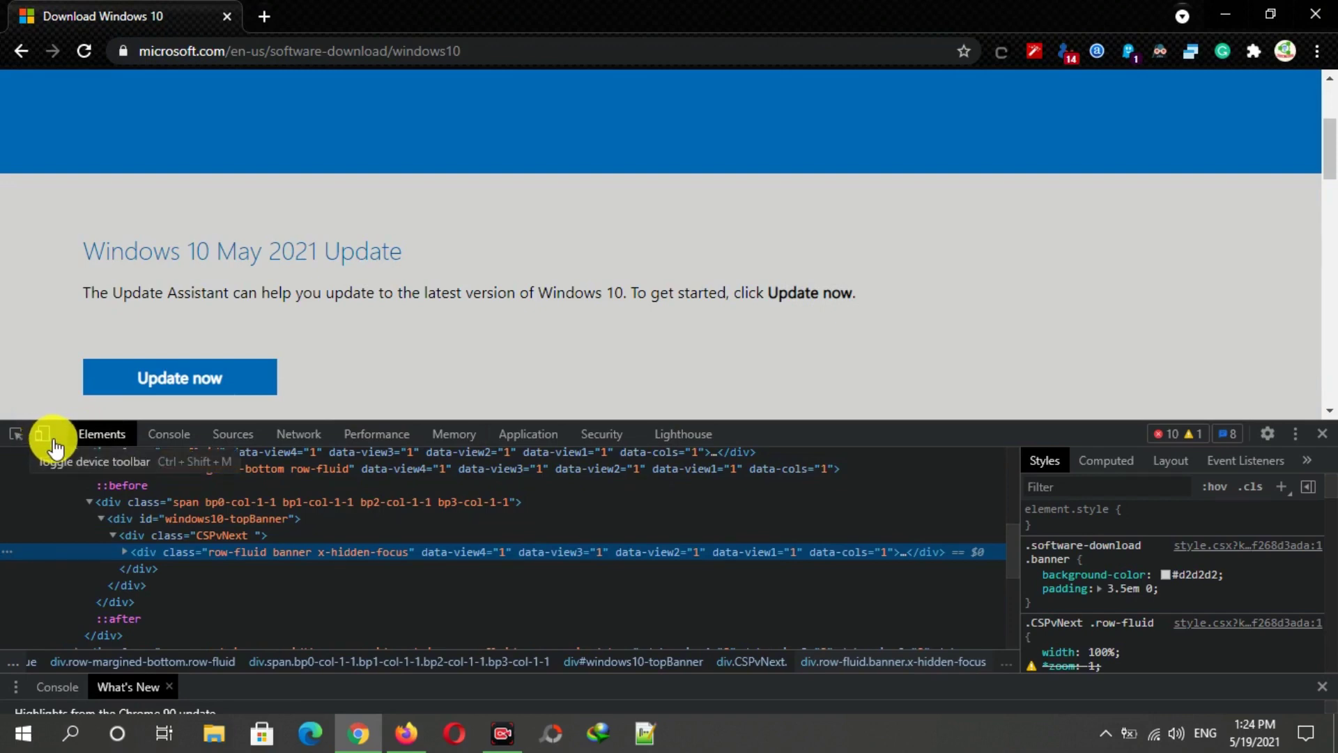
Emulate an iPad Pro in Chrome and reload the page.
left_click(43, 434)
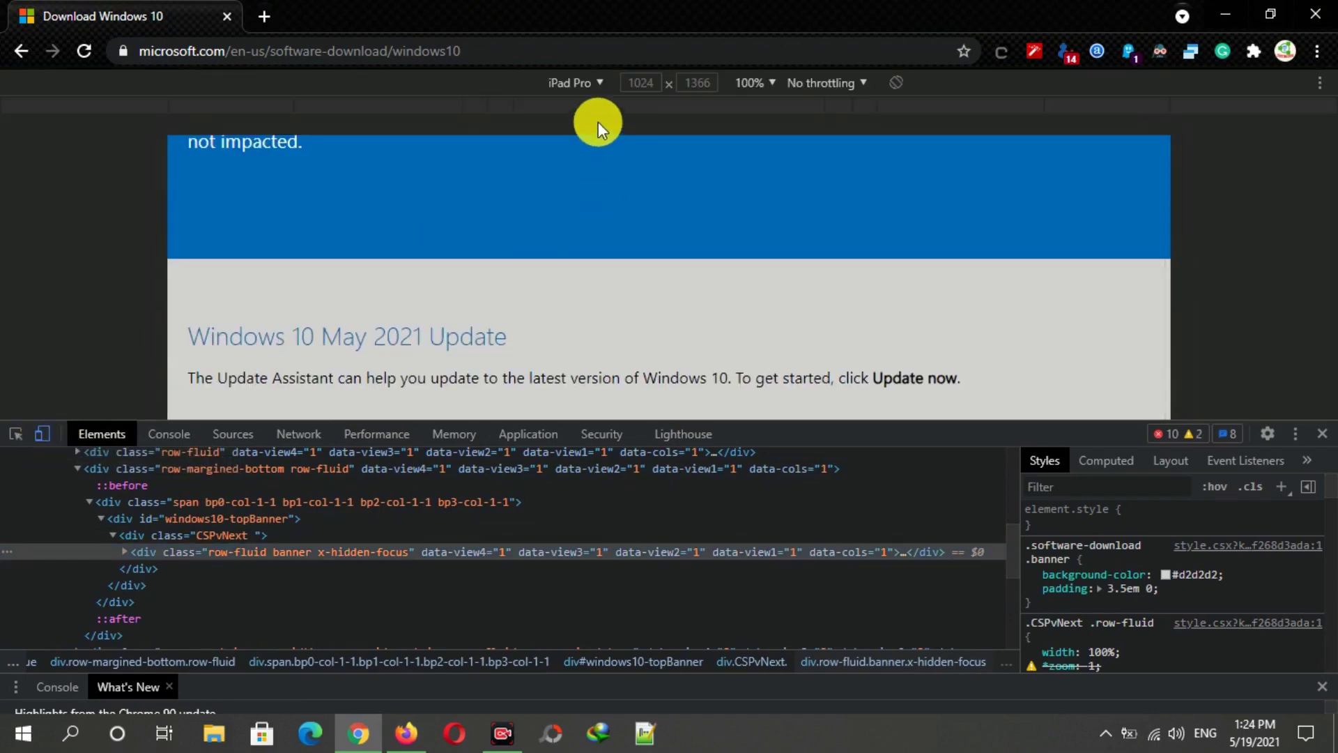
left_click(591, 97)
left_click(943, 209)
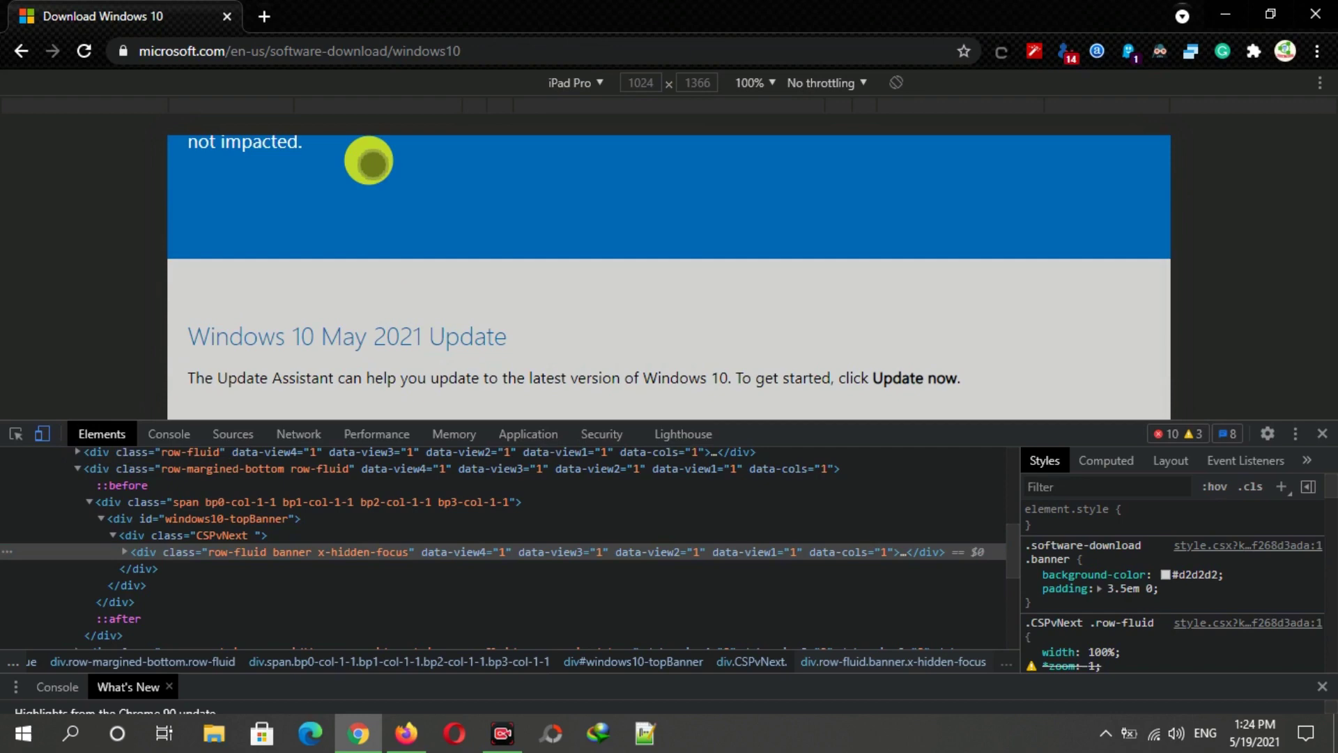
left_click(85, 59)
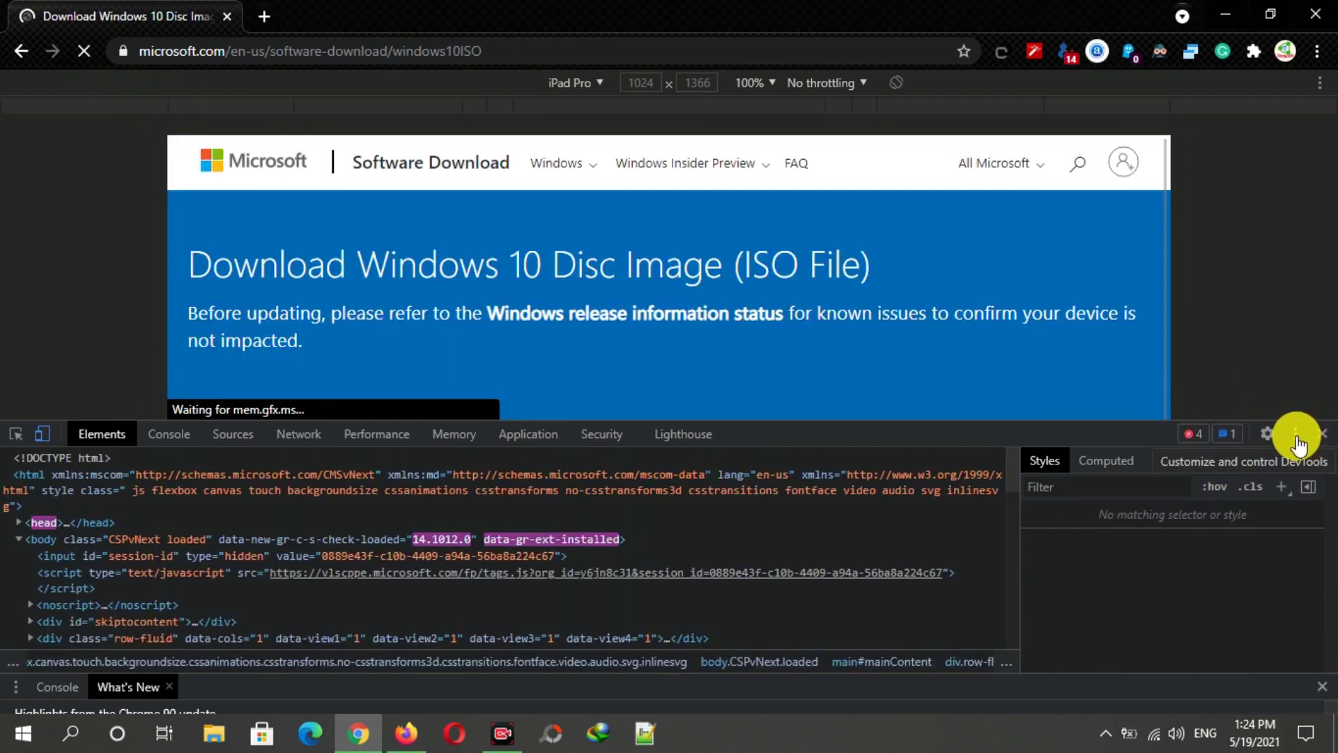
Dock the developer tools on the left, then close Chrome.
left_click(1297, 438)
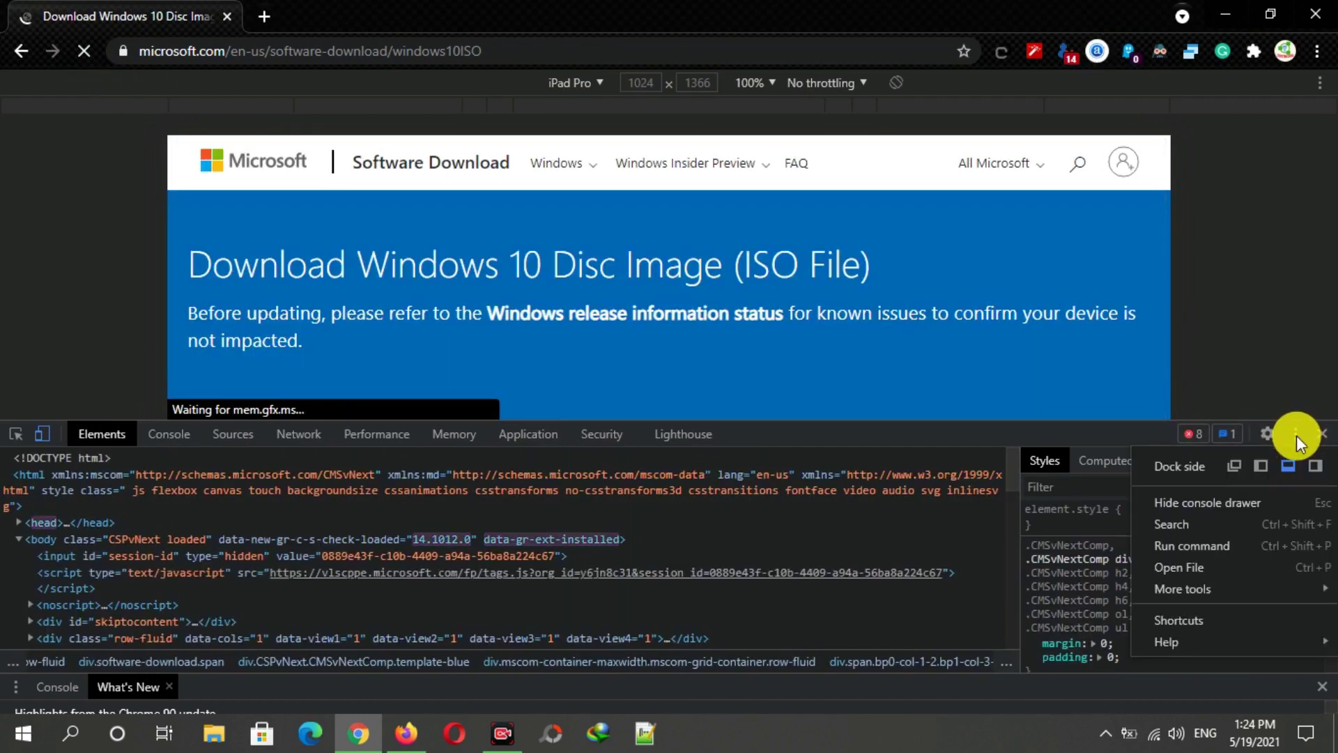
left_click(1264, 465)
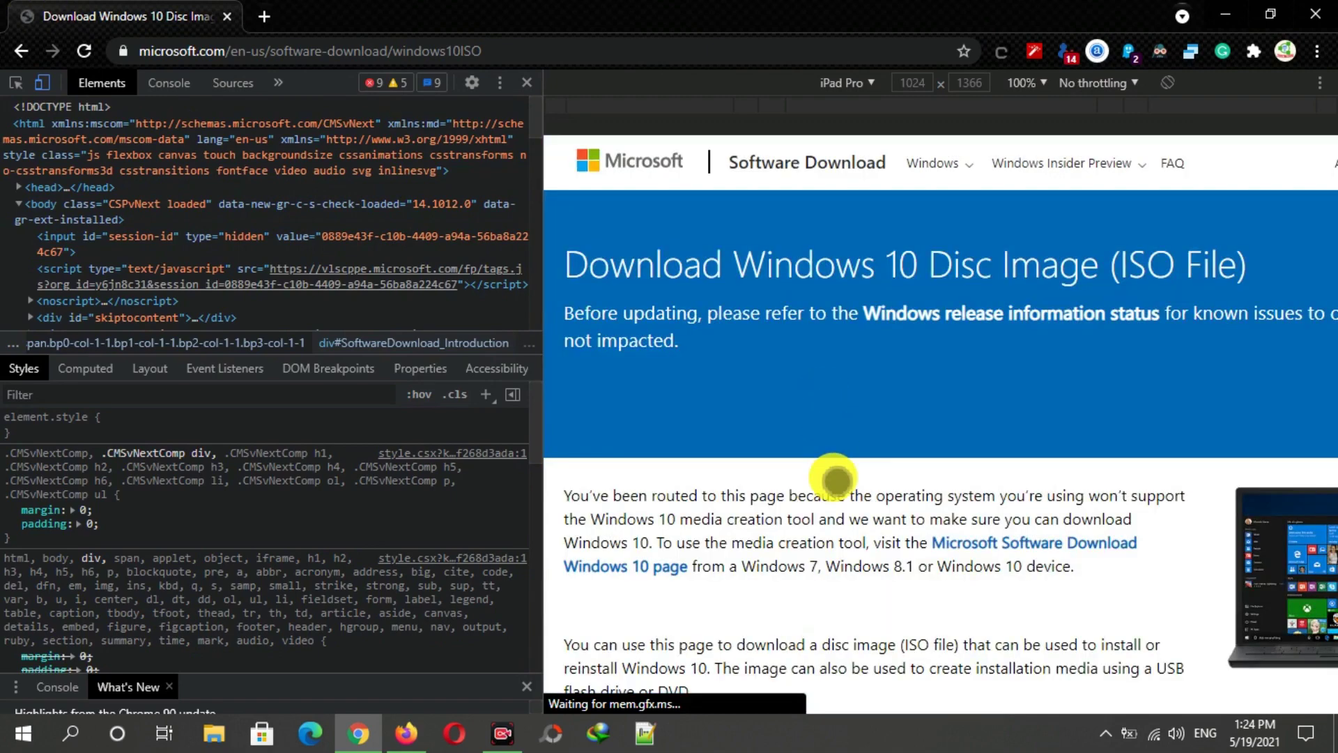
left_click(227, 16)
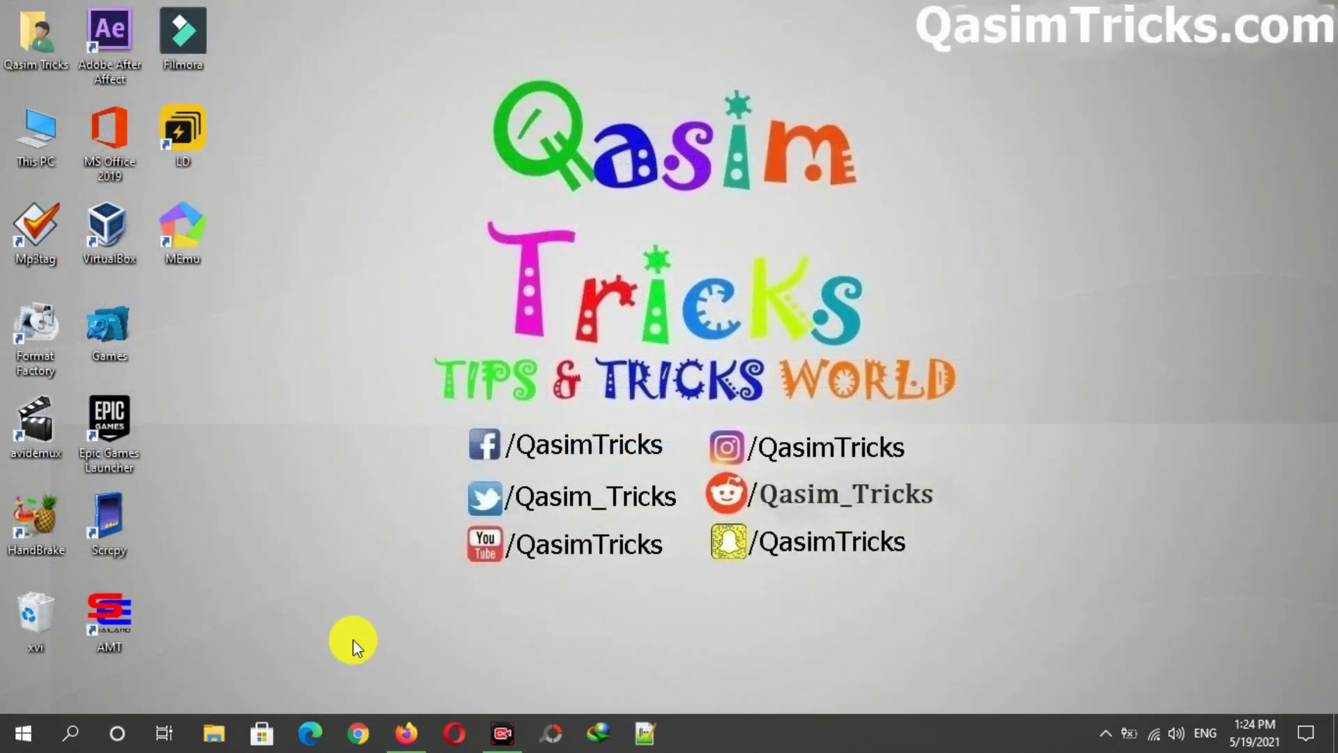
Open Firefox's inspector on the Windows 10 page.
left_click(396, 734)
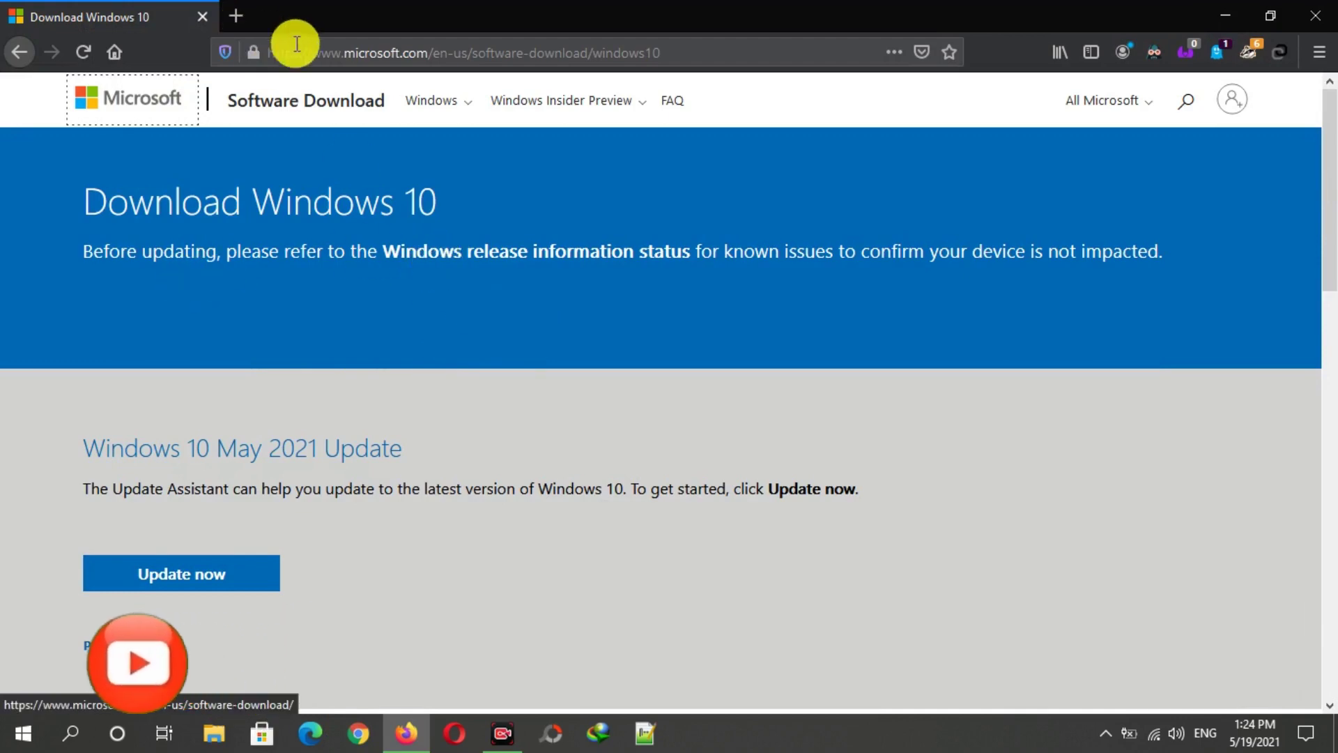
right_click(532, 181)
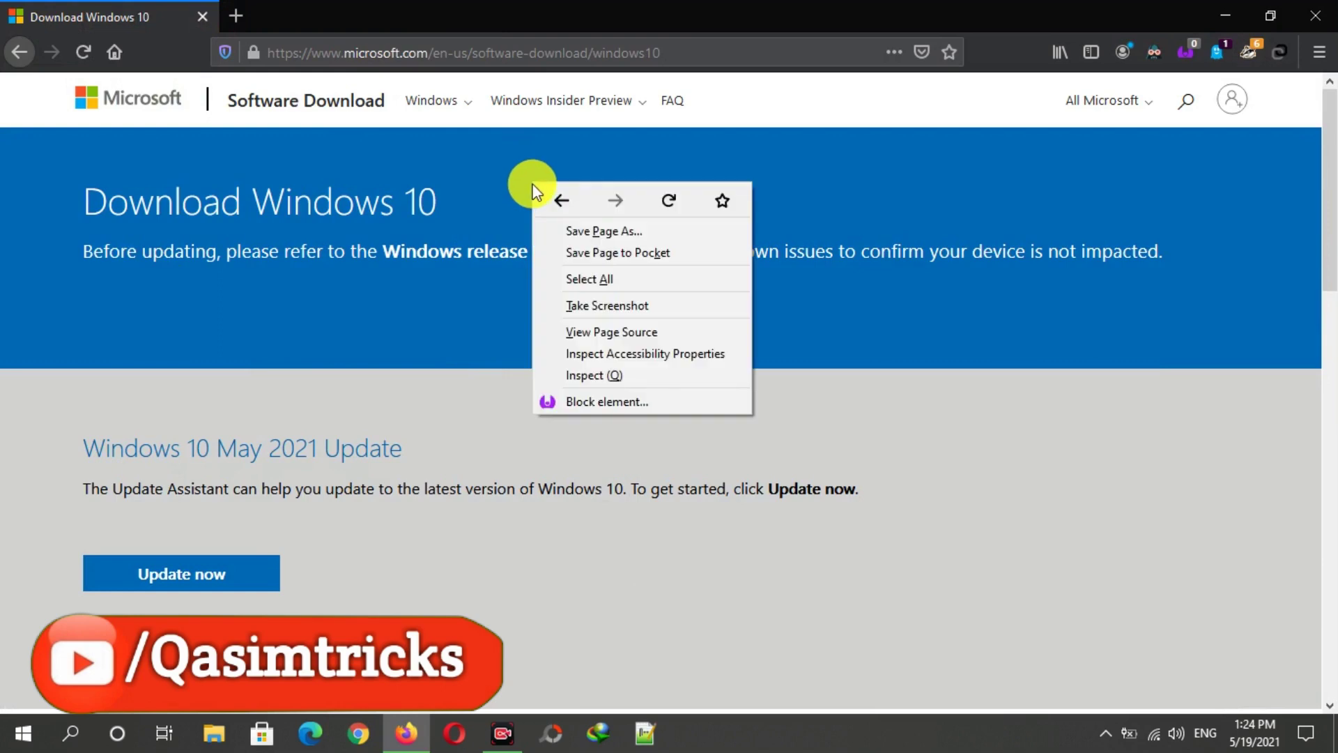
left_click(591, 376)
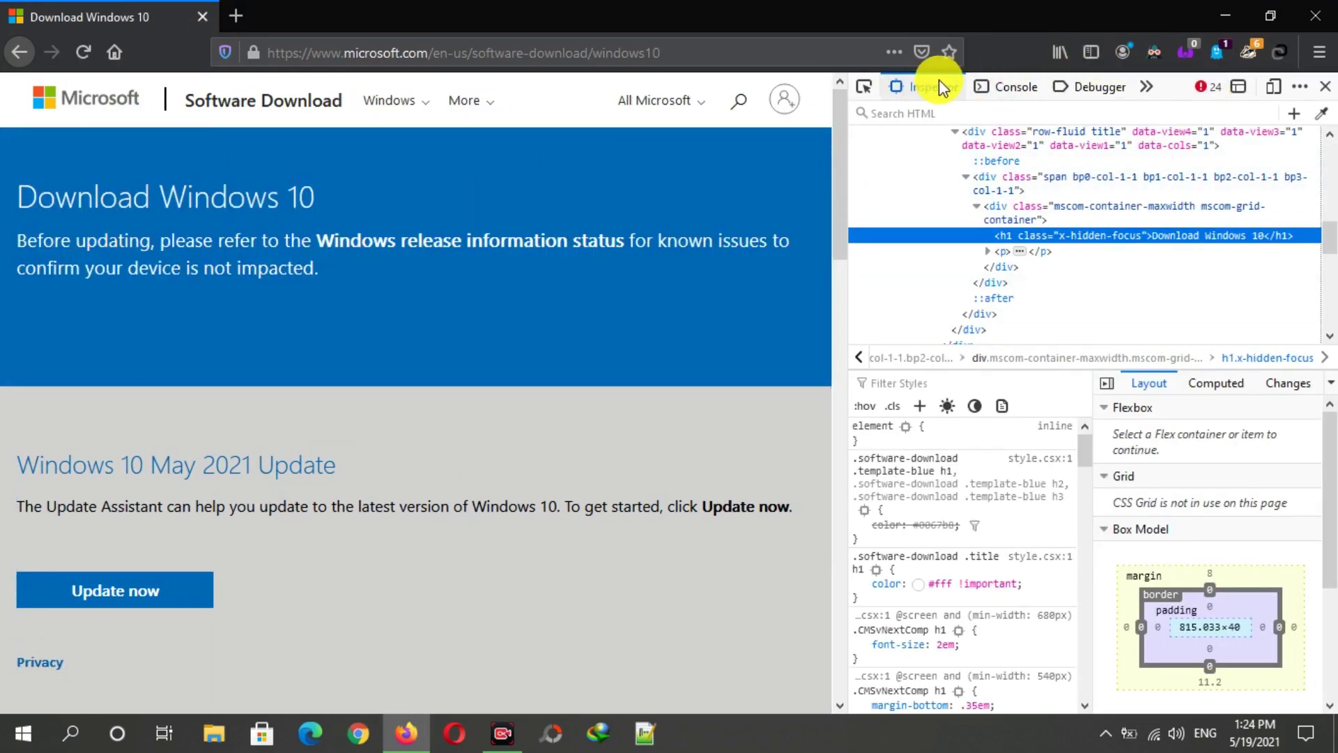
Enable Responsive Design Mode as iPad, reload the page, then close Firefox.
left_click(1275, 89)
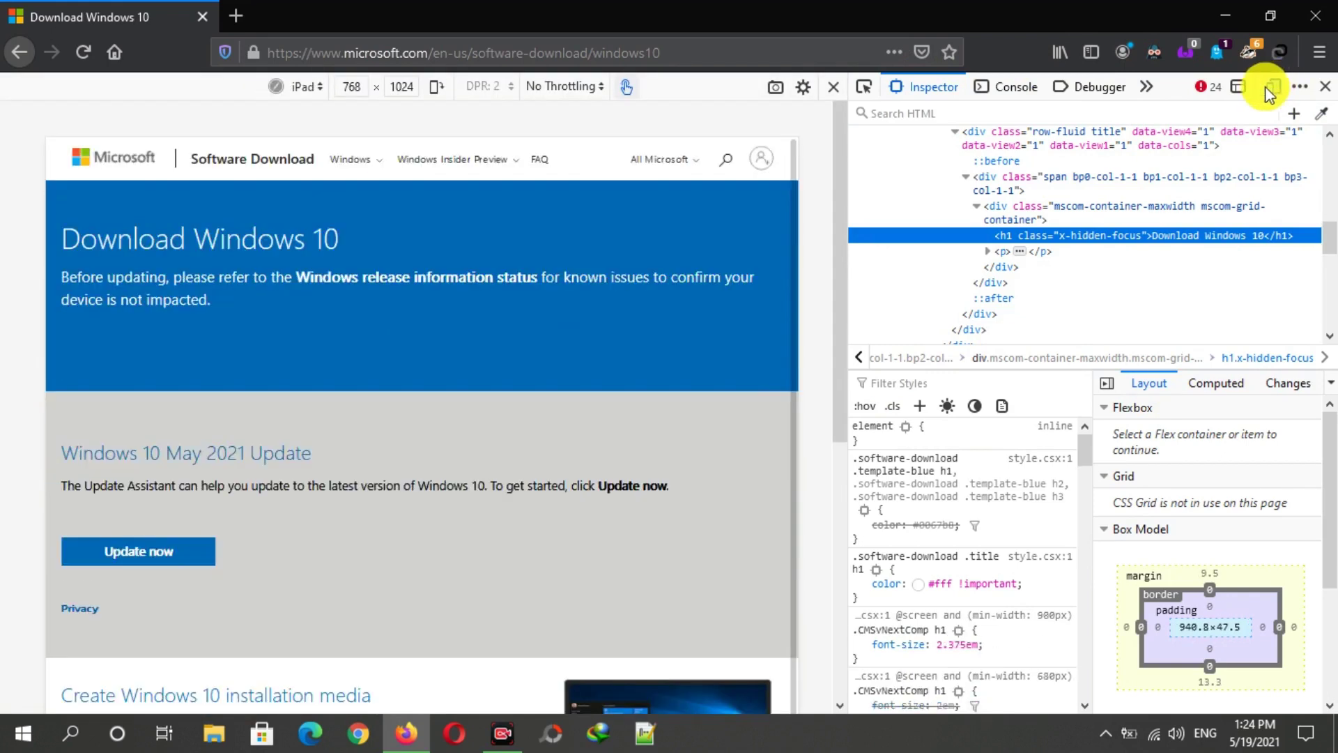
left_click(304, 87)
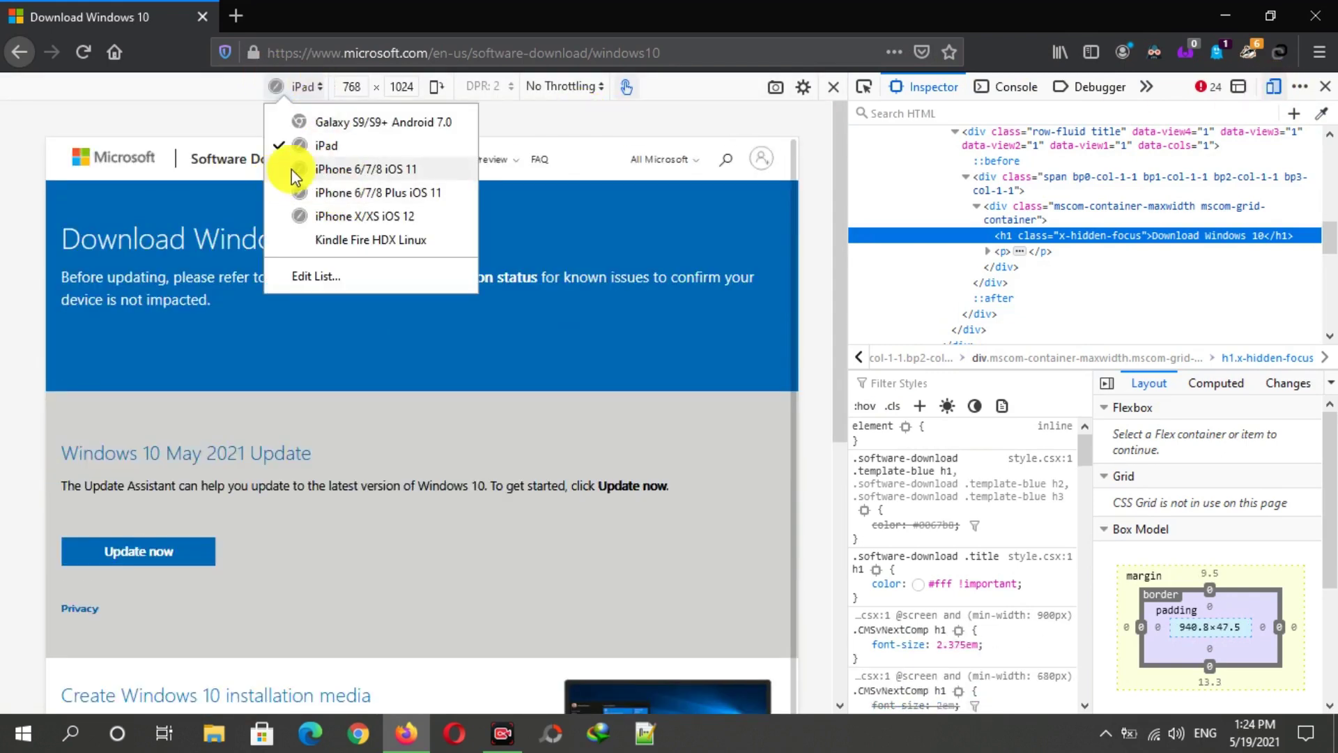
left_click(567, 115)
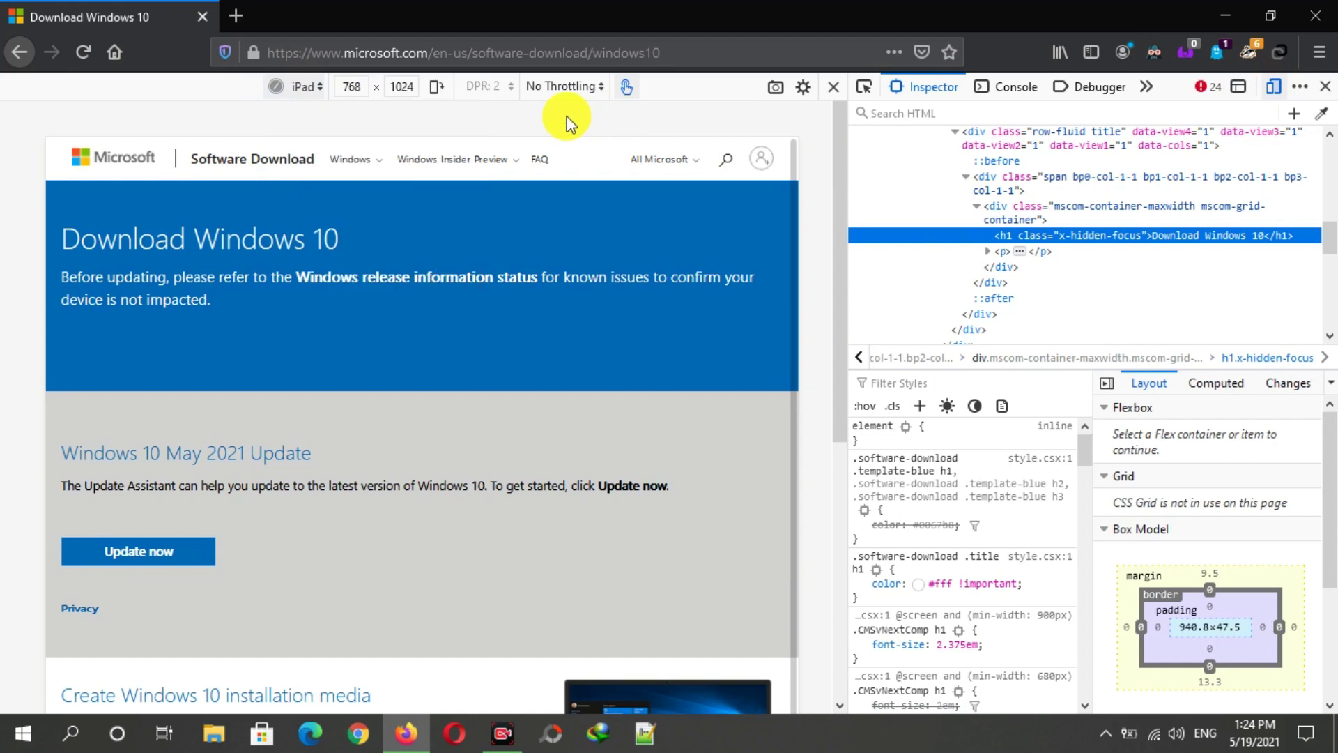
left_click(83, 52)
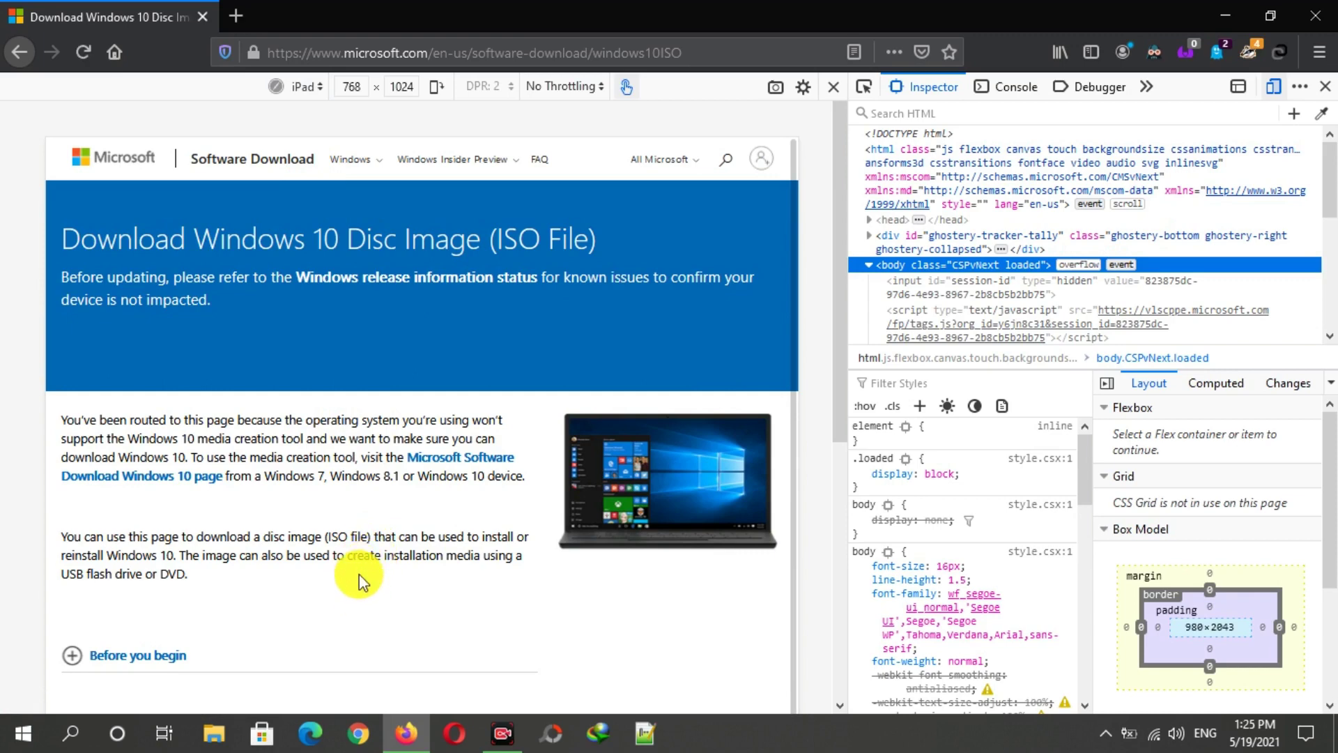
scroll(363, 572, "down", 5)
left_click(202, 18)
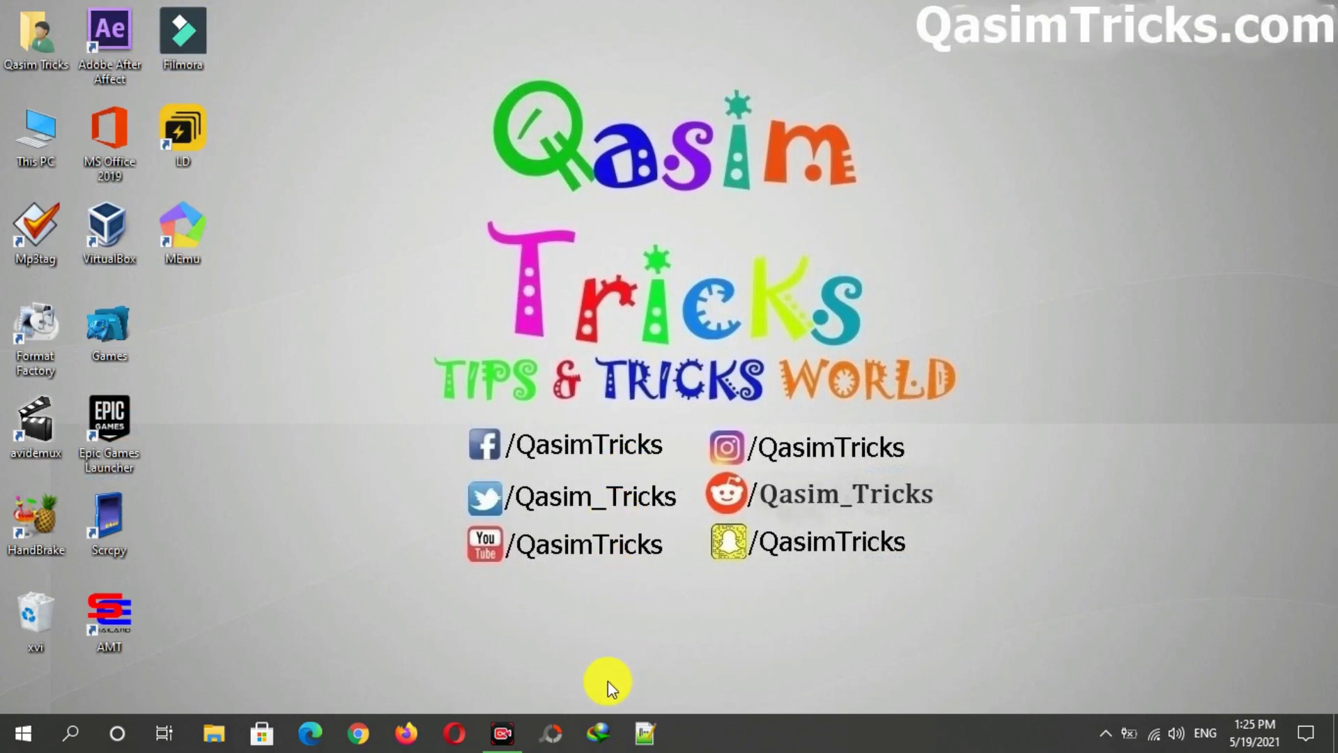
Resume the unfinished Windows 10 ISO download from IDM's main window.
left_click(600, 732)
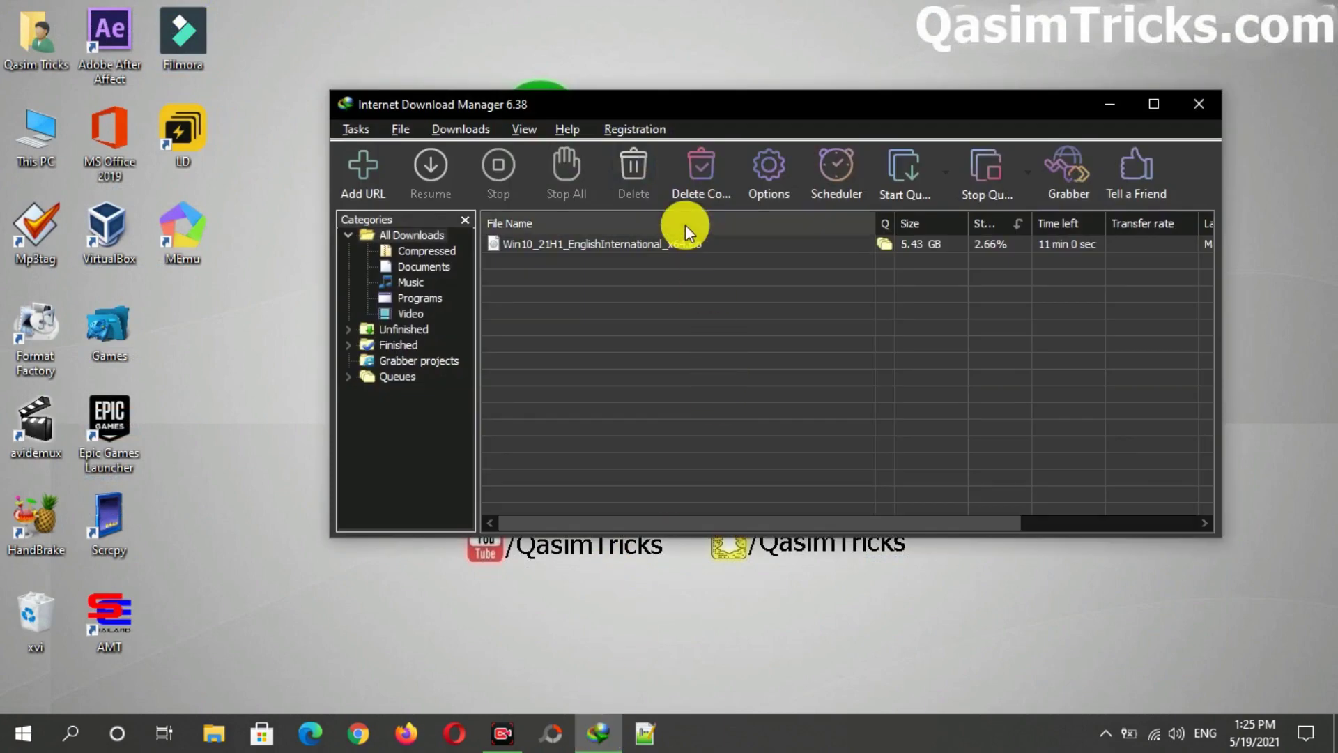
left_click(682, 244)
right_click(683, 243)
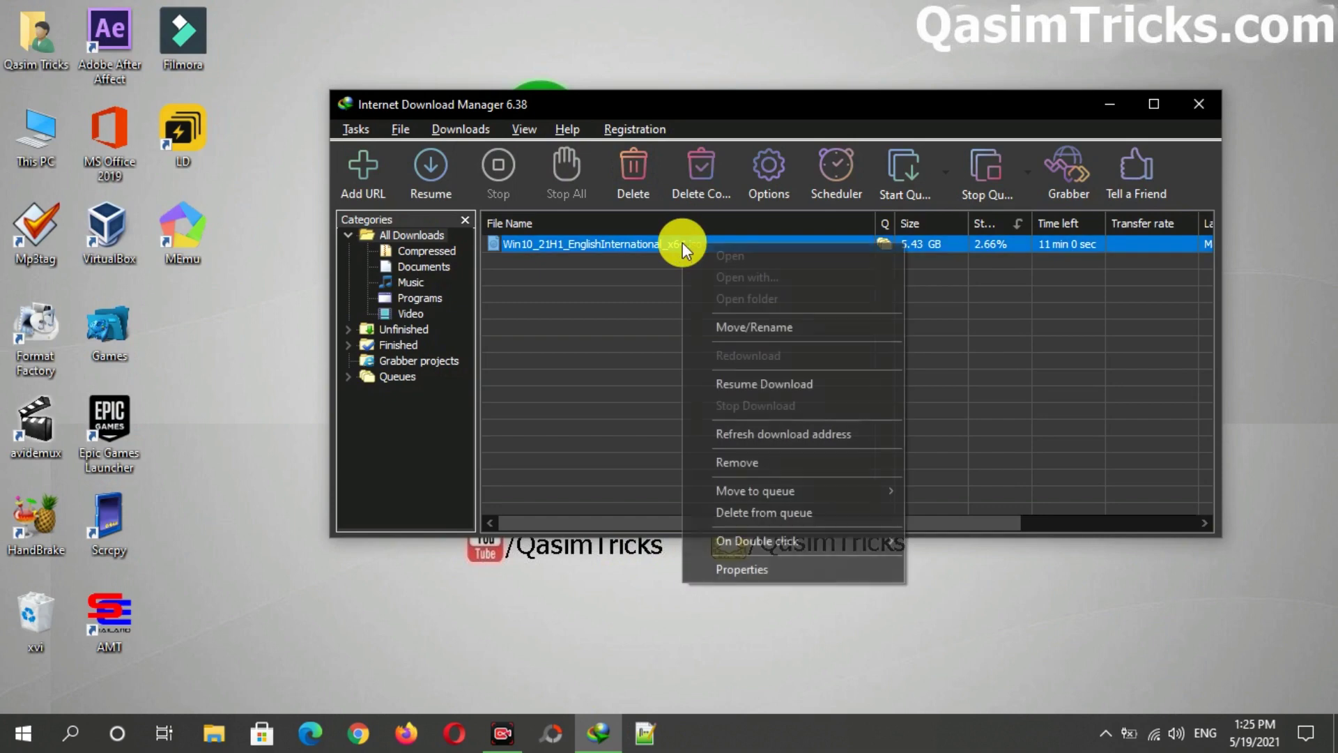
left_click(737, 381)
Close IDM's main window and minimize the download progress dialog.
left_click(1210, 103)
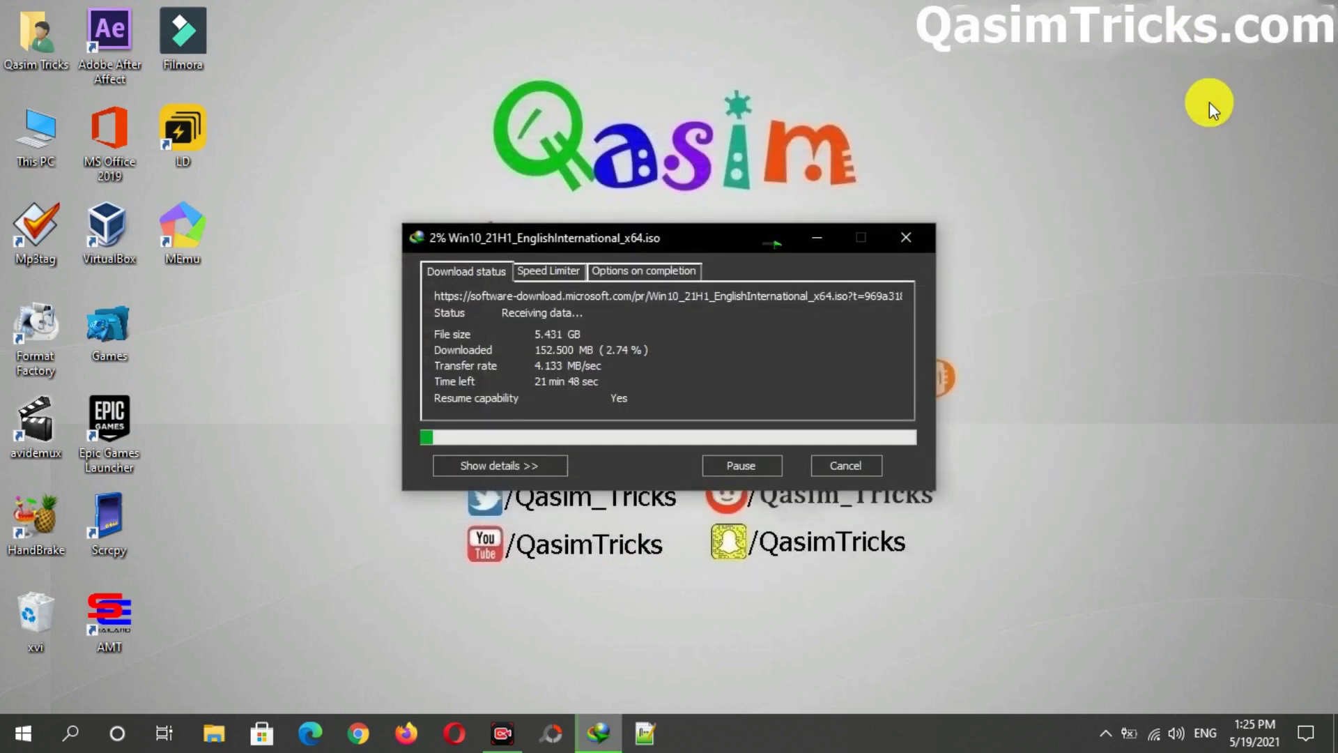
left_click_drag(795, 233, 720, 228)
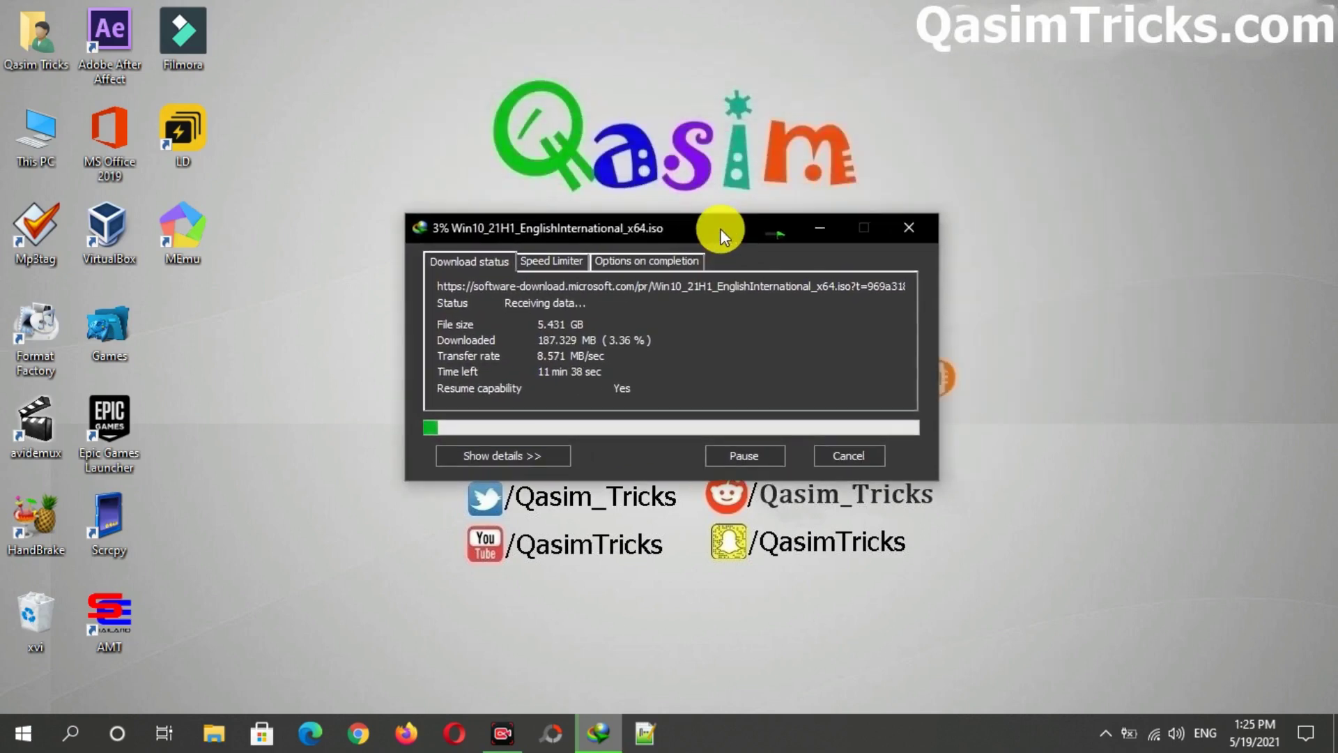
left_click(819, 230)
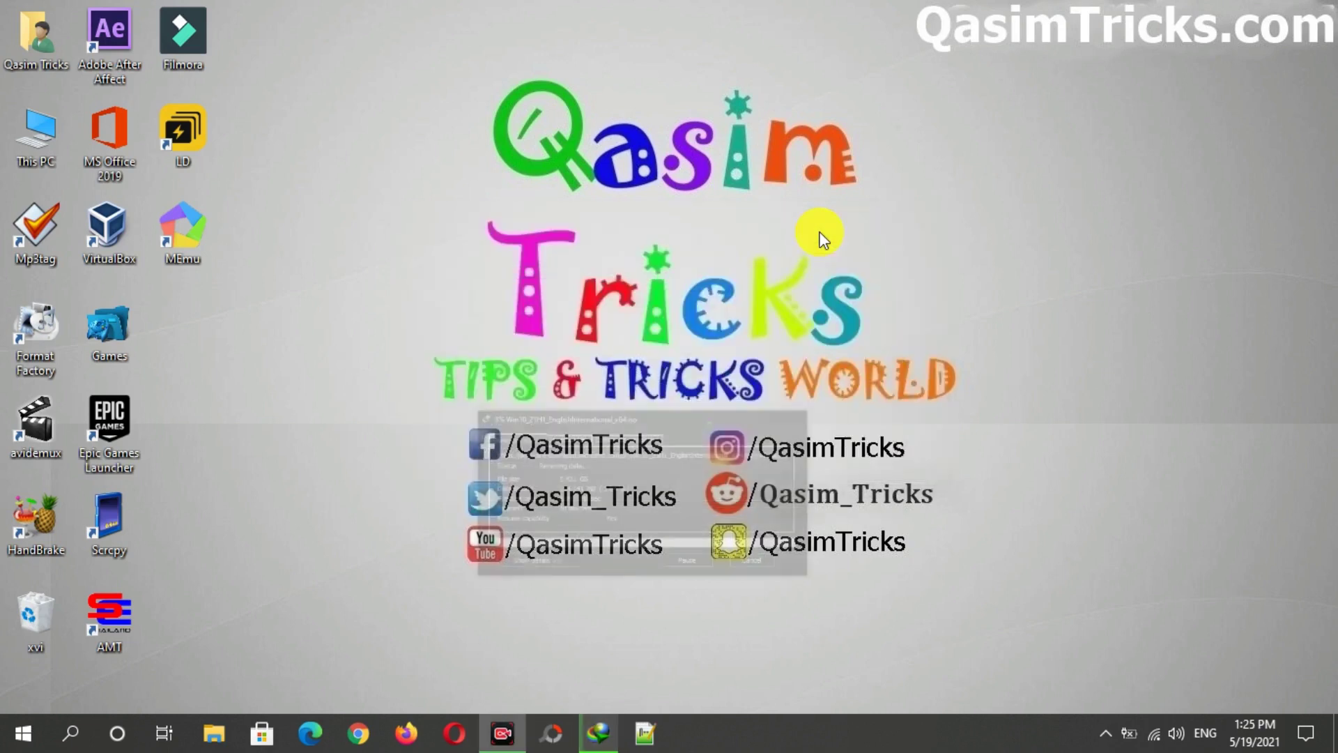